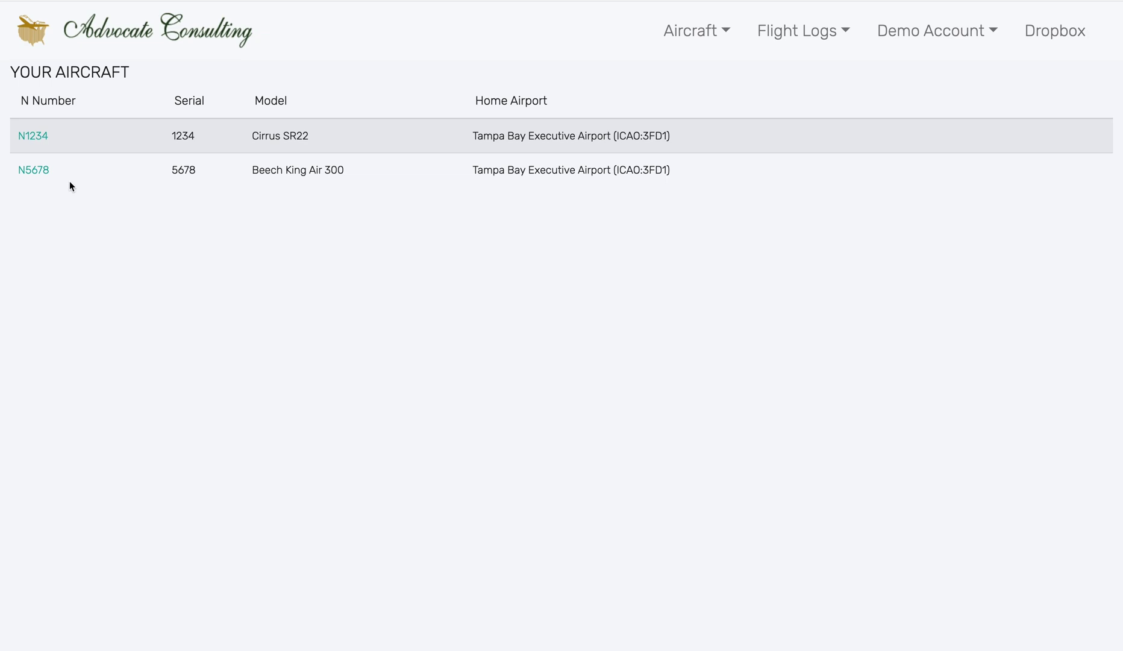
# Step: Open the N5678 Beech King Air 300 detail page from the aircraft list
pyautogui.click(40, 170)
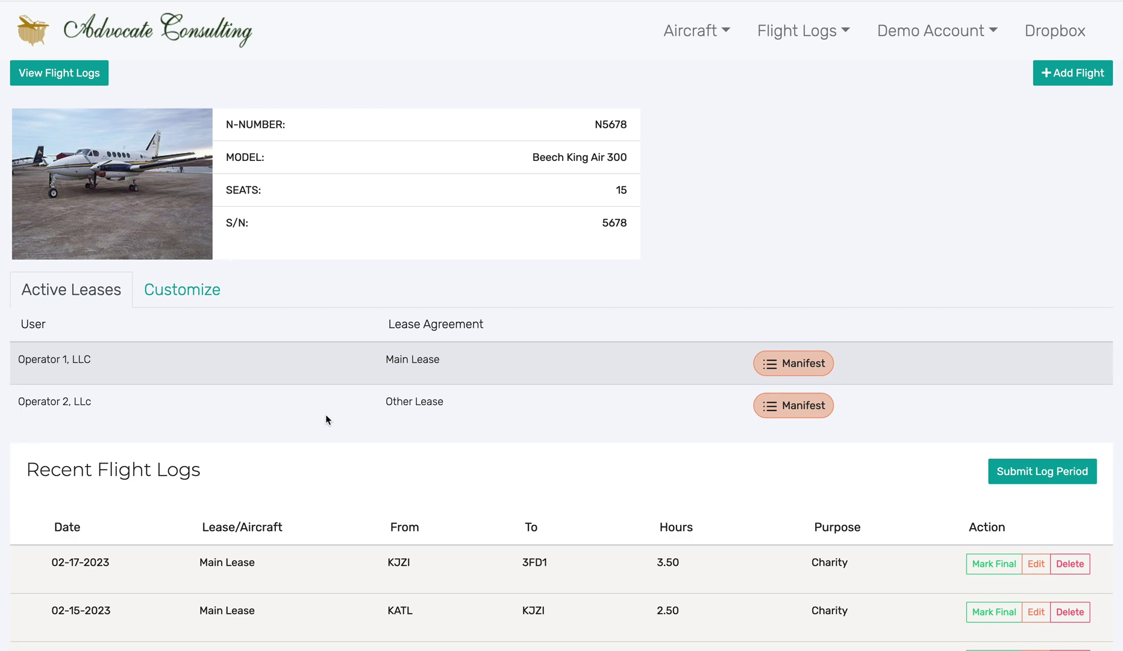
# Step: Add a named passenger to the Main Lease manifest as an Employee with W-2 compensation
pyautogui.click(793, 371)
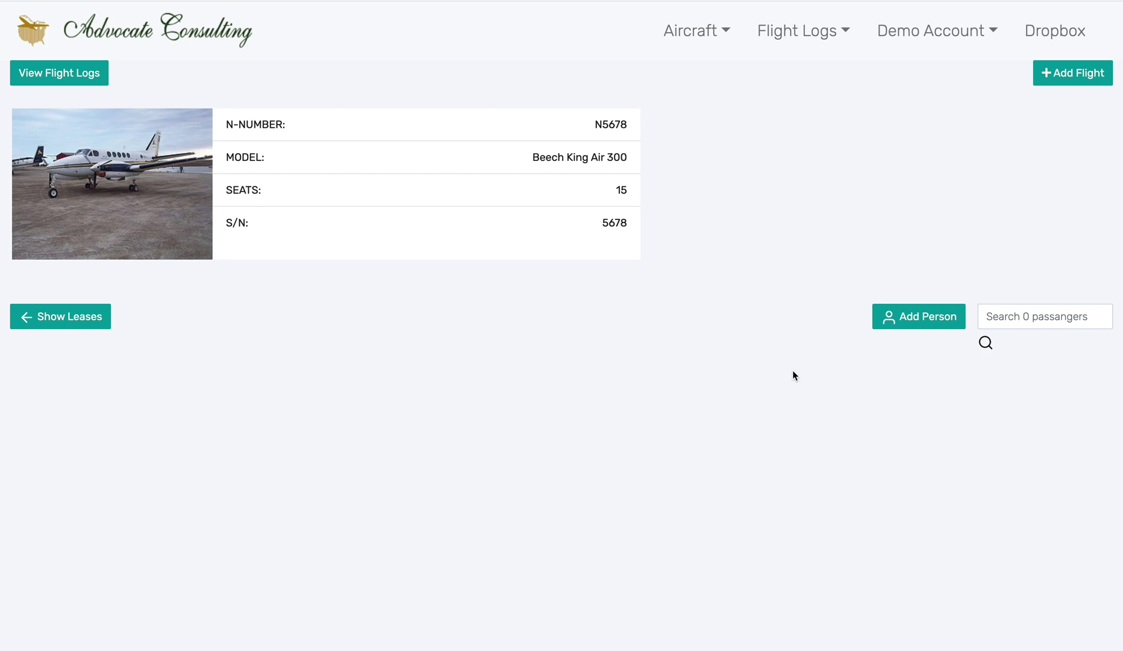
pyautogui.click(904, 323)
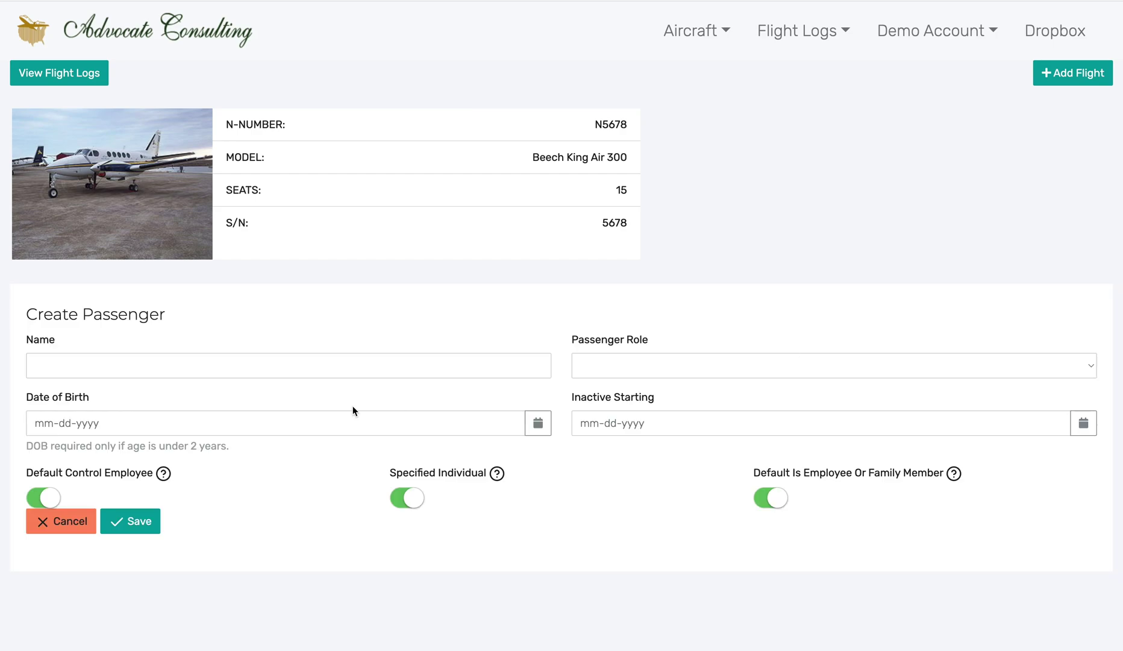
pyautogui.click(270, 366)
pyautogui.write('John Smith')
pyautogui.press('Tab')
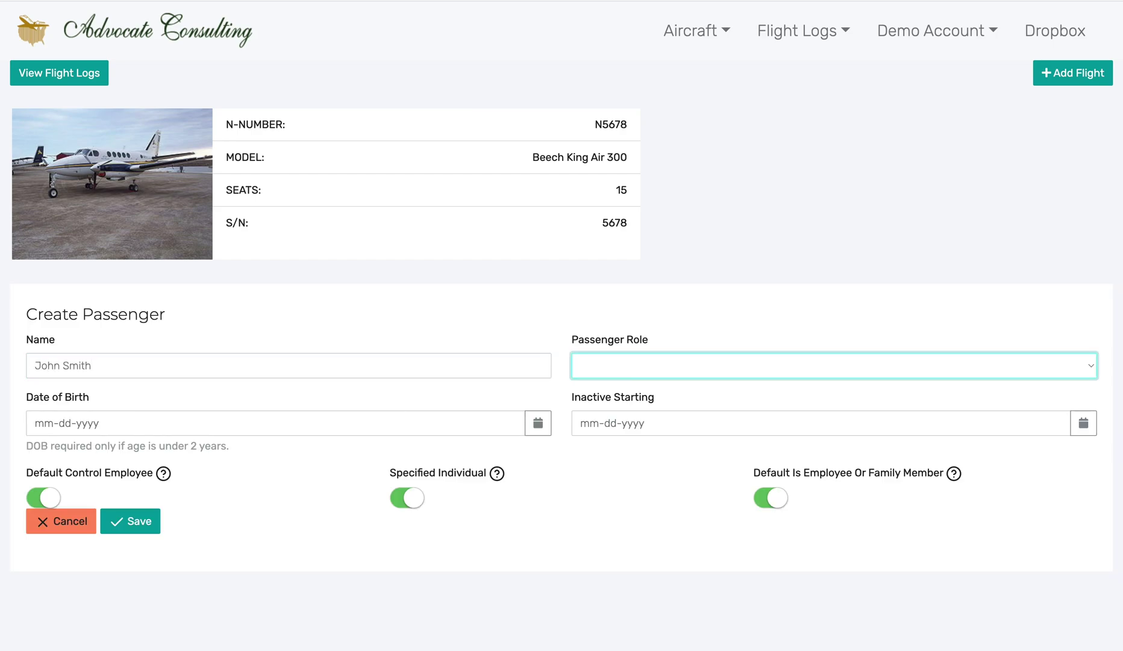
pyautogui.click(585, 365)
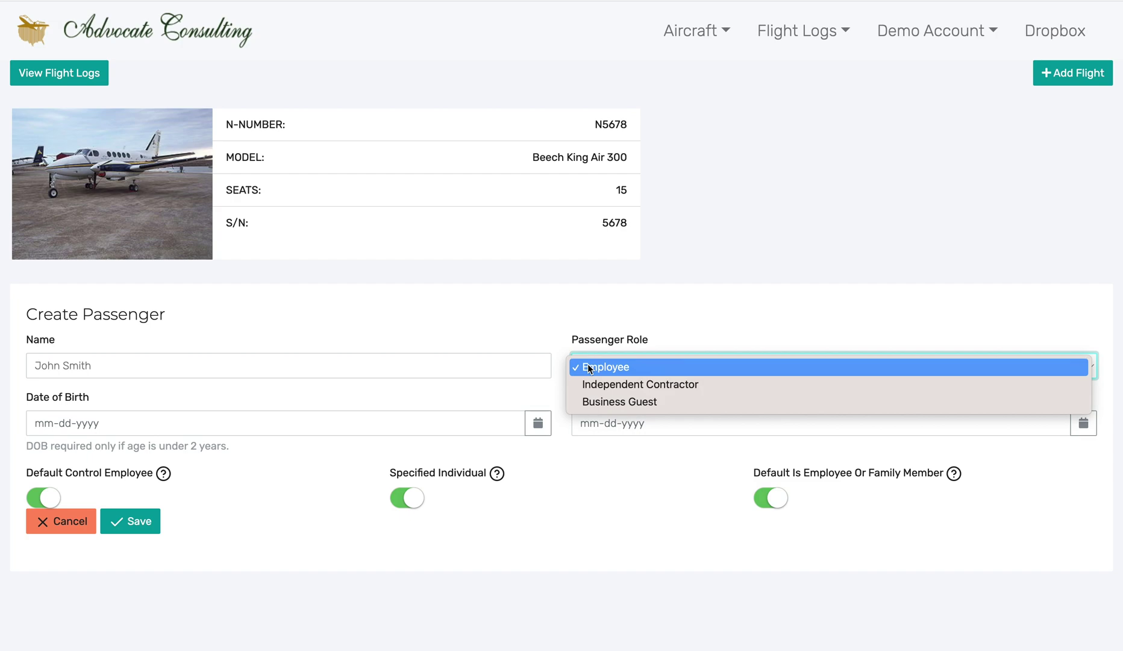
pyautogui.click(590, 367)
pyautogui.click(437, 422)
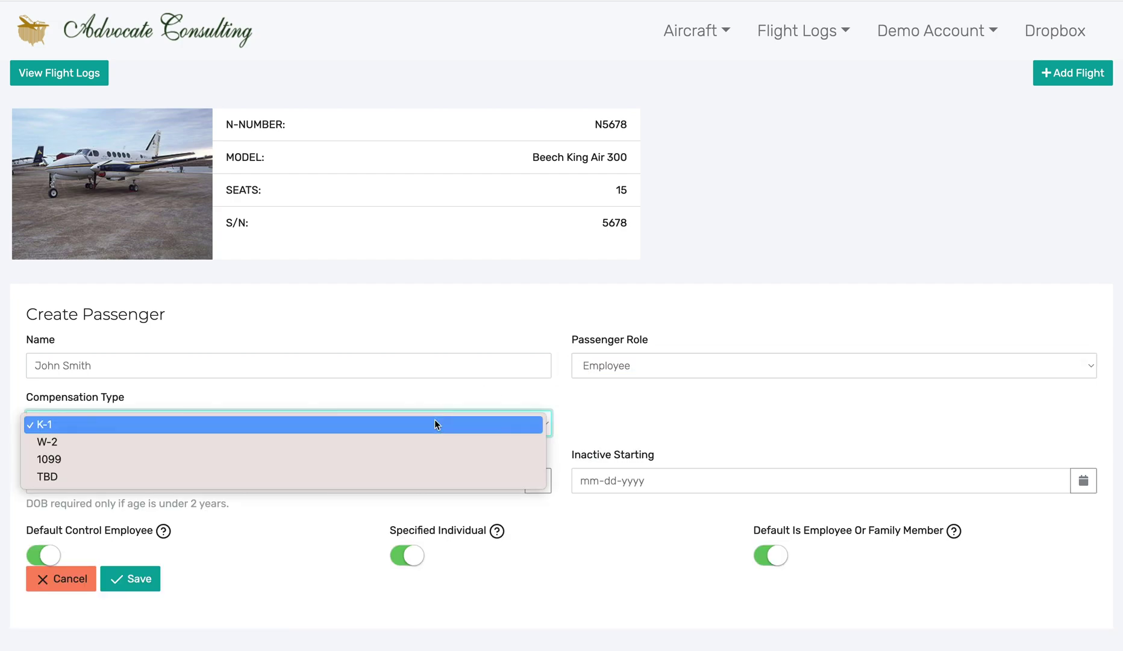
pyautogui.click(431, 441)
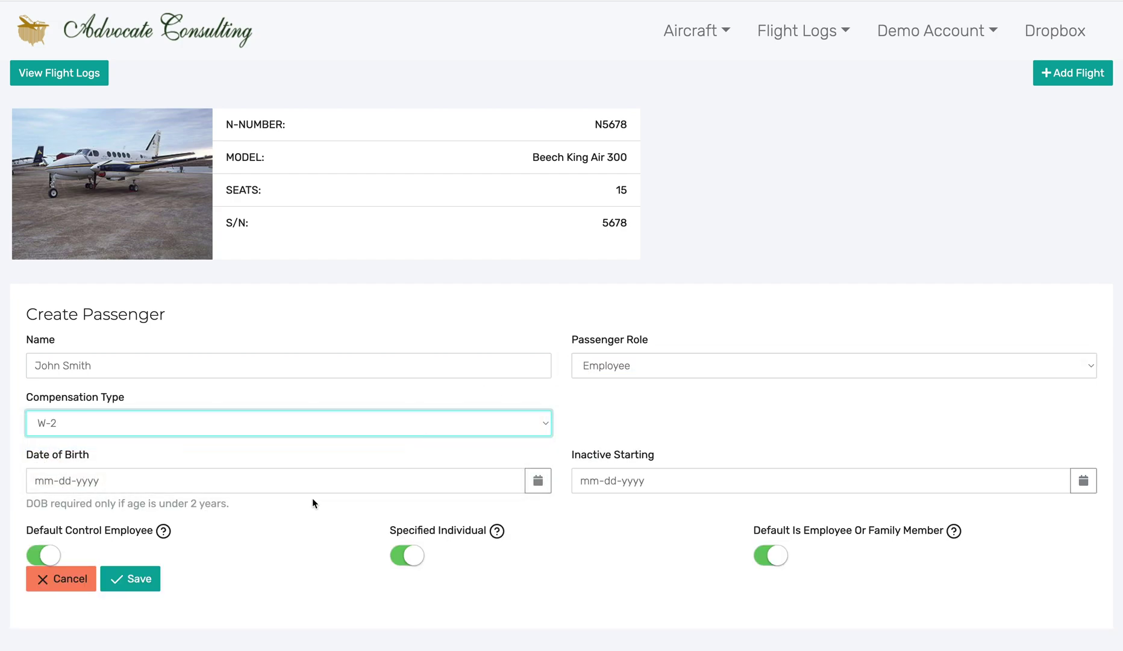
pyautogui.click(159, 579)
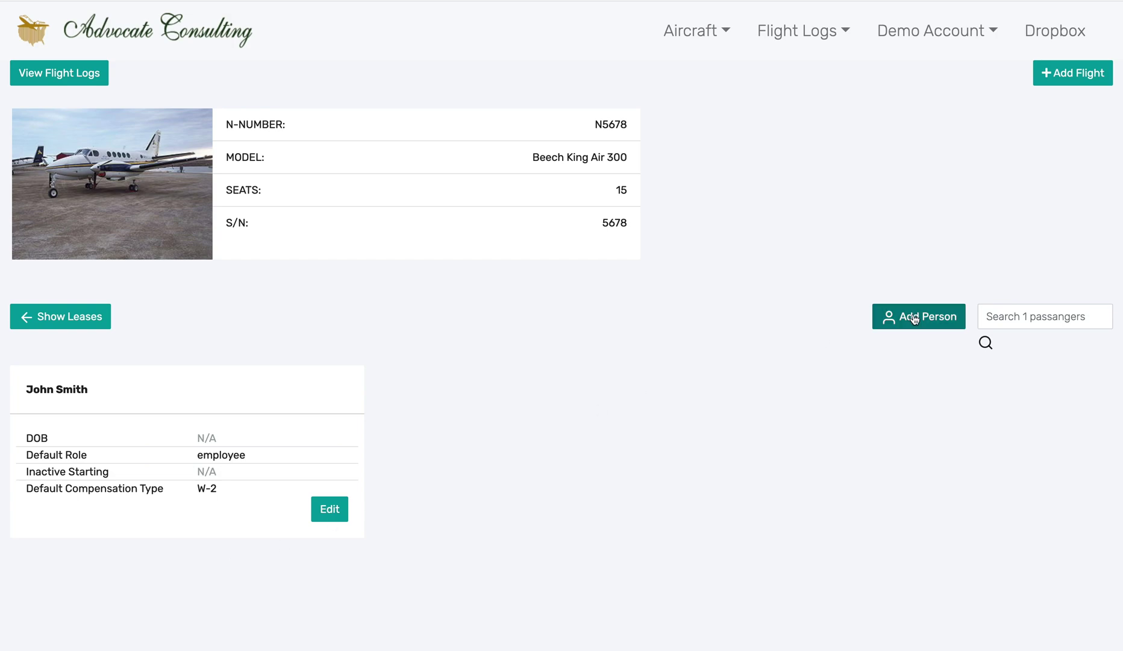
# Step: Add a second named passenger as an Independent Contractor with 1099 compensation
pyautogui.click(914, 318)
pyautogui.click(276, 366)
pyautogui.write('Jane D')
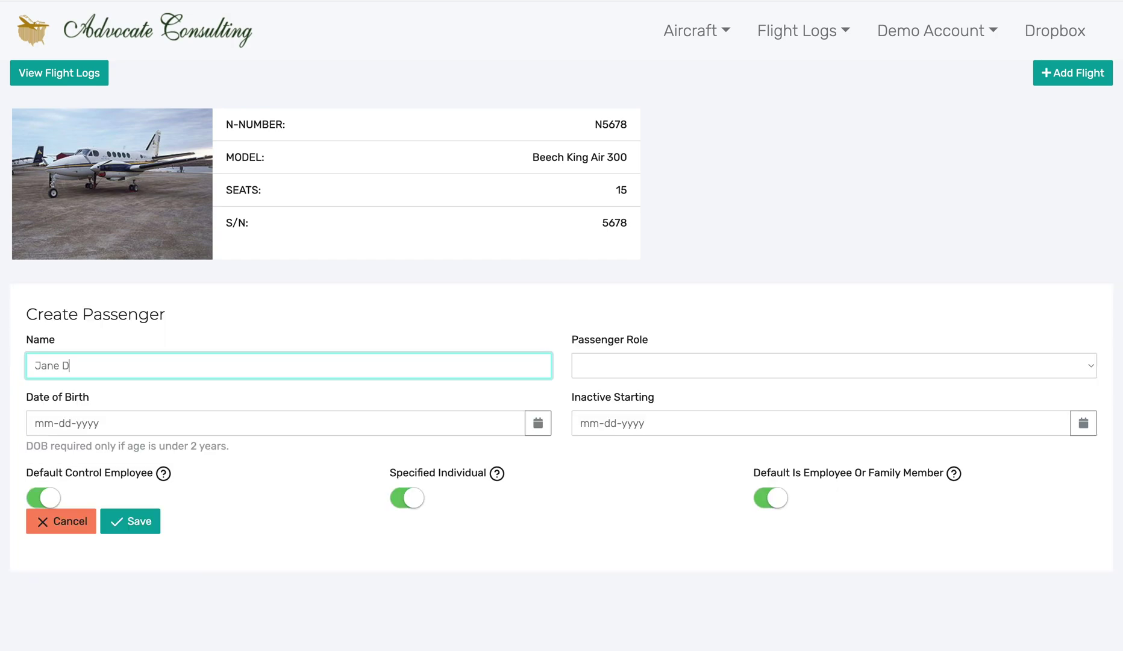
pyautogui.write('oe')
pyautogui.click(584, 362)
pyautogui.click(622, 385)
pyautogui.click(464, 424)
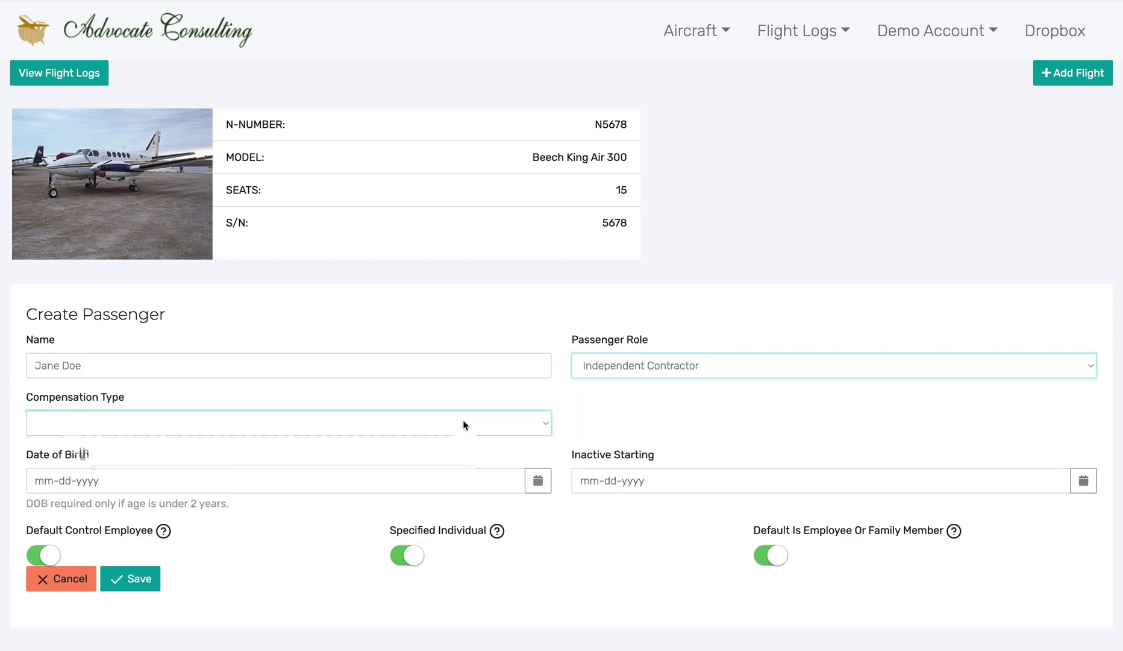
pyautogui.click(445, 461)
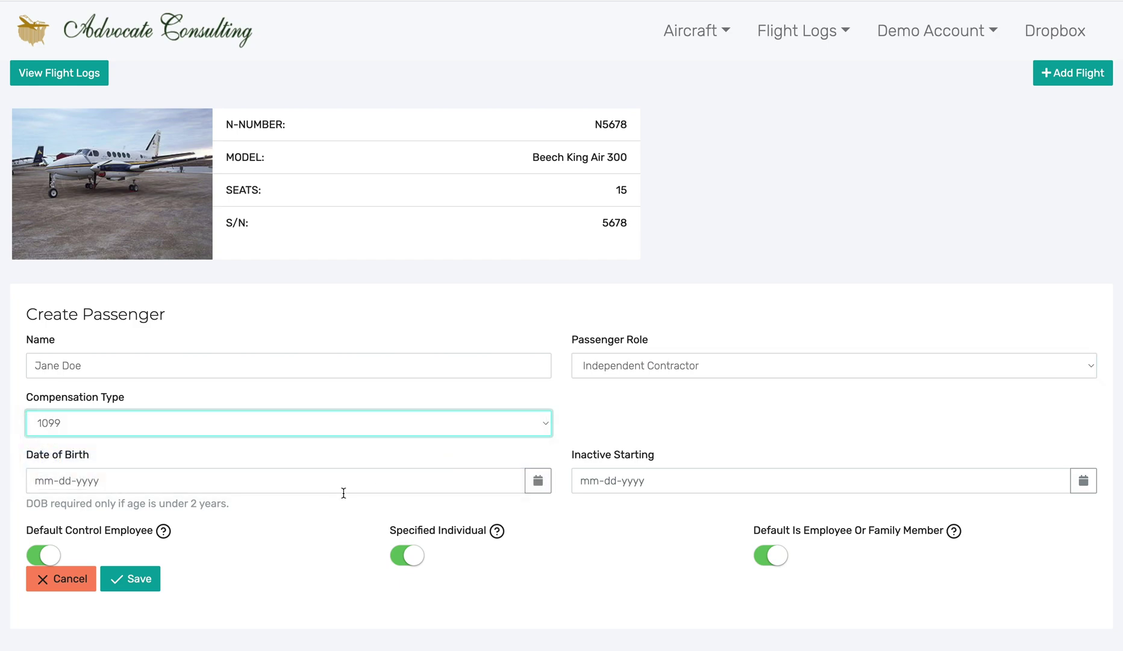
pyautogui.click(145, 582)
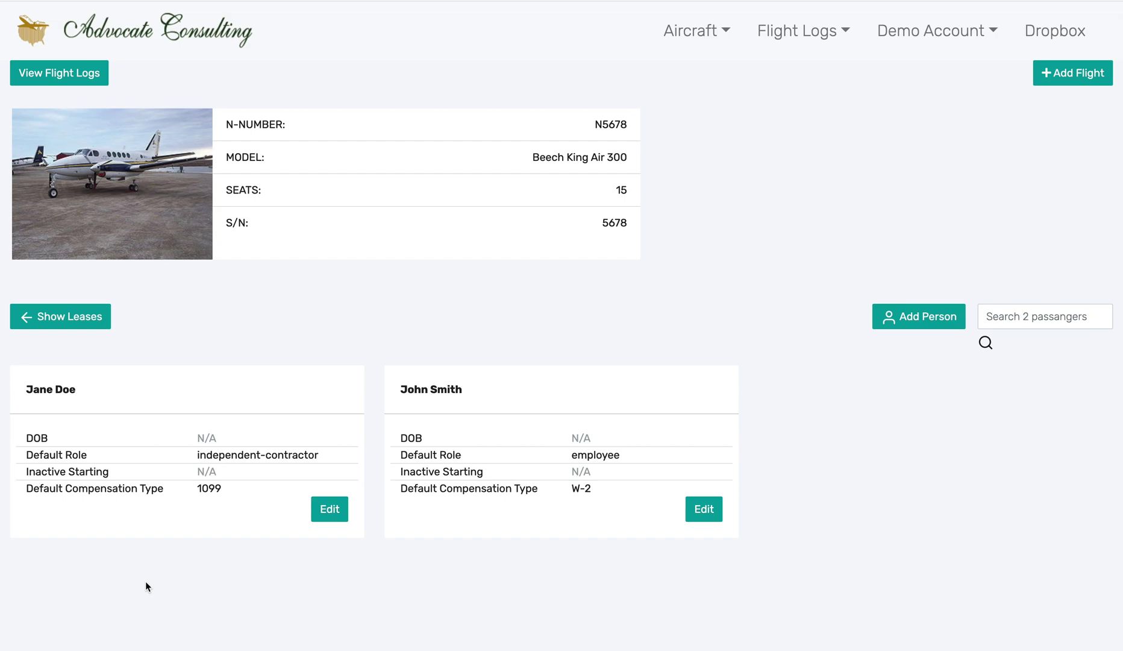
# Step: Start a new N5678 flight dated 03-07-2023 to Orlando International Airport
pyautogui.click(1052, 78)
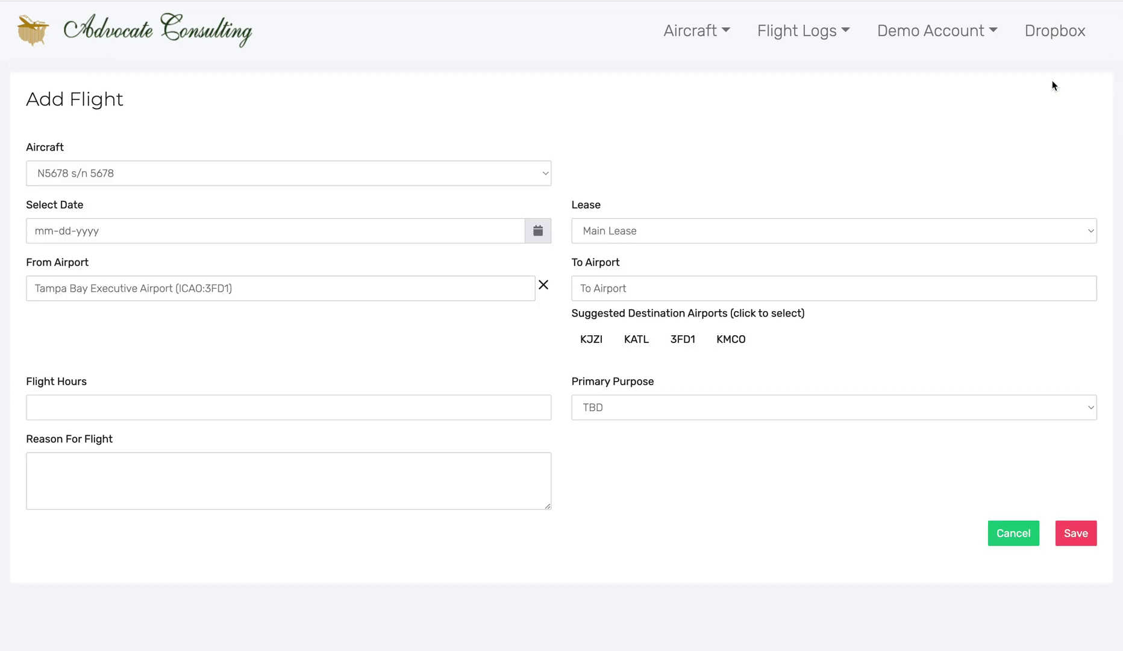
pyautogui.click(542, 173)
pyautogui.click(543, 173)
pyautogui.click(538, 230)
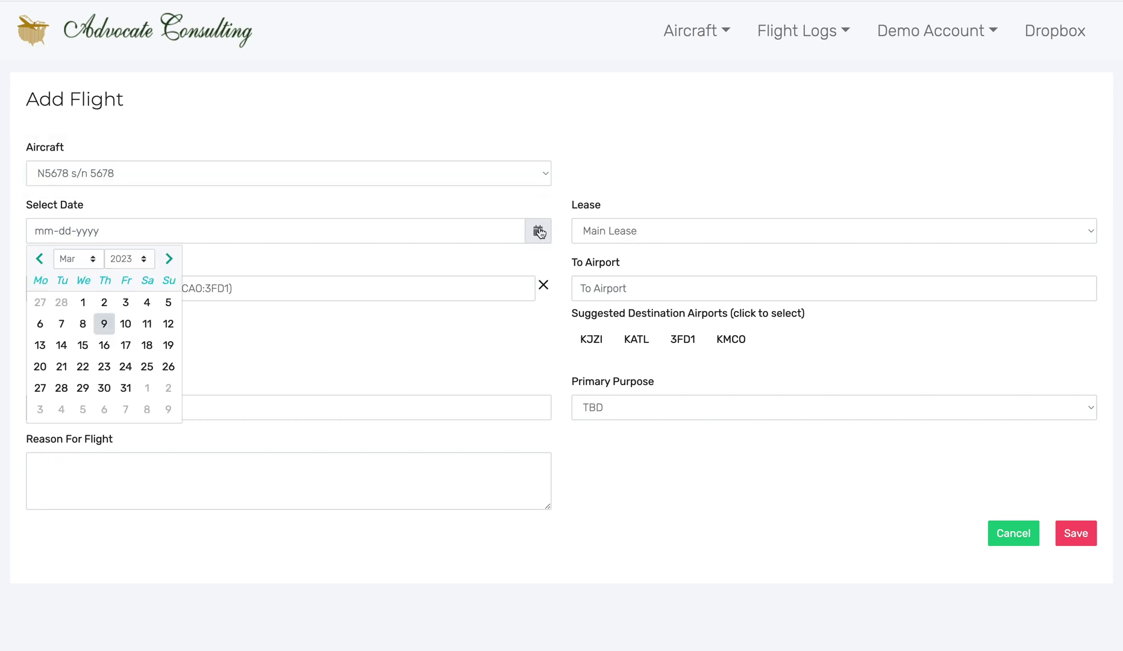
pyautogui.click(61, 324)
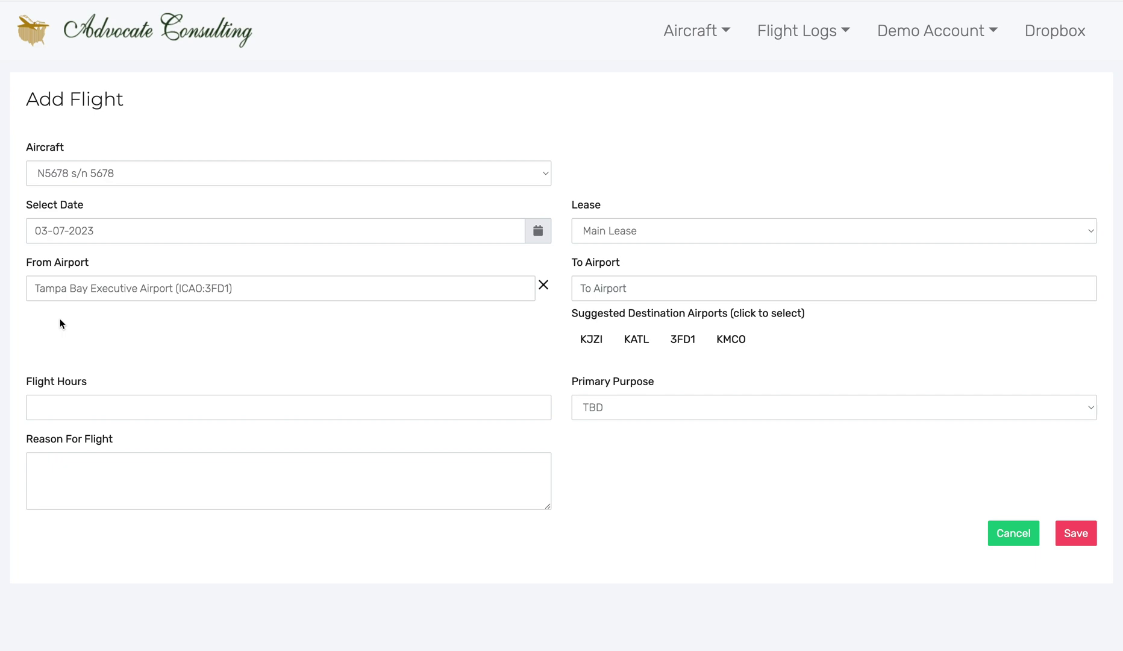
pyautogui.click(614, 282)
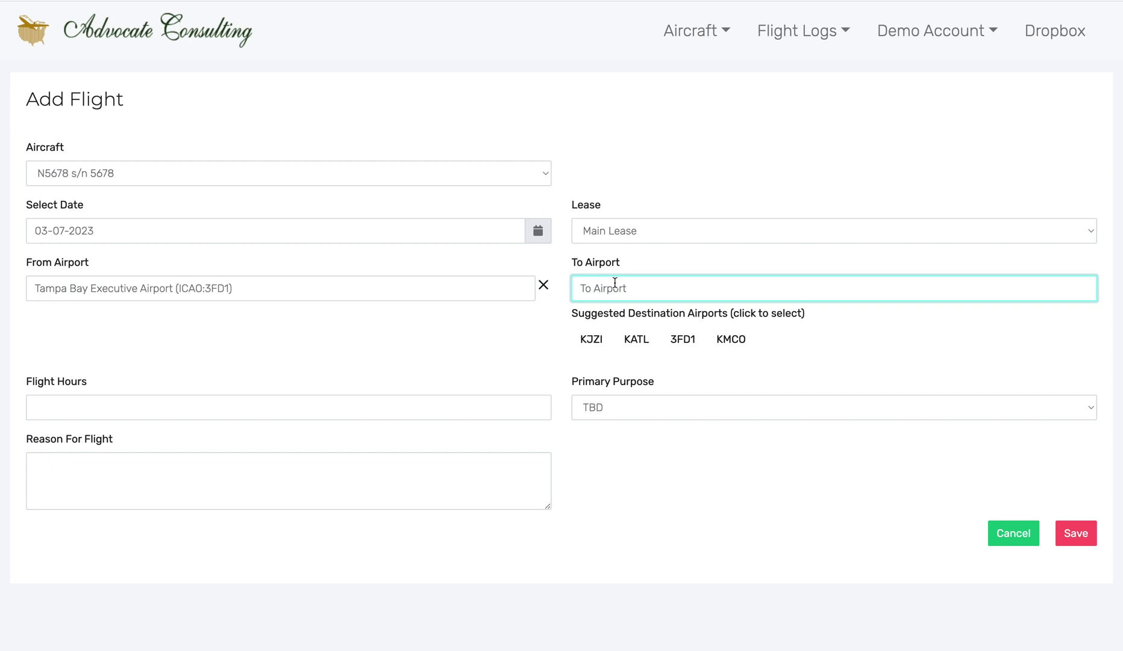
pyautogui.write('orlando')
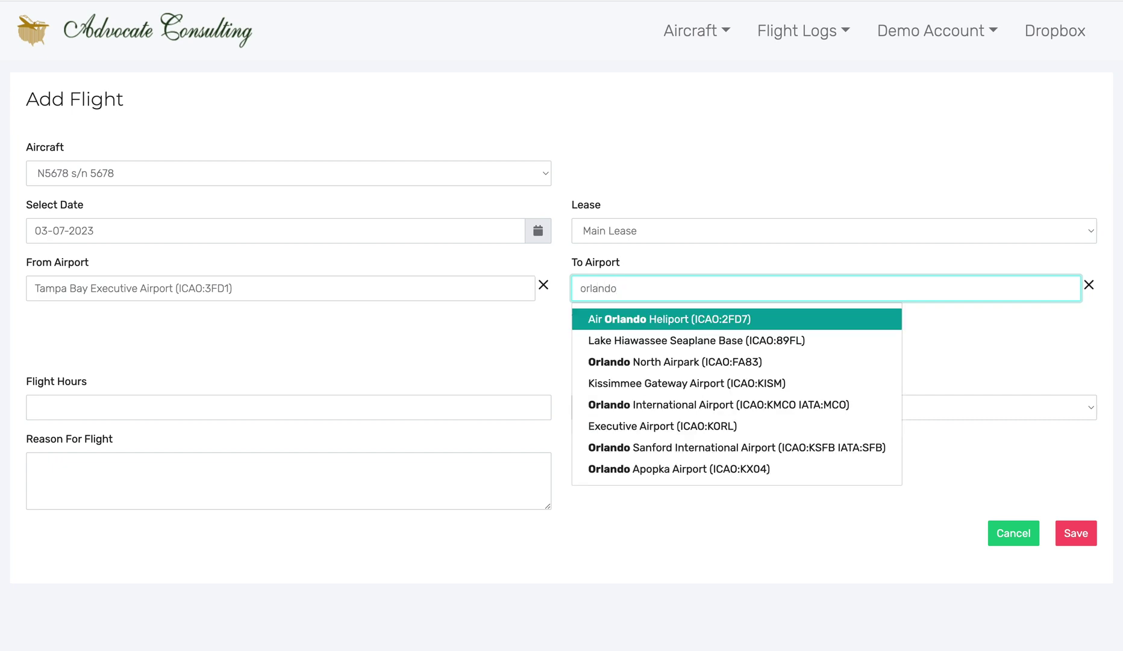
pyautogui.click(664, 403)
# Step: Enter 2 flight hours, Business purpose, reason 'Attend a sales meeting', and save the flight
pyautogui.click(515, 414)
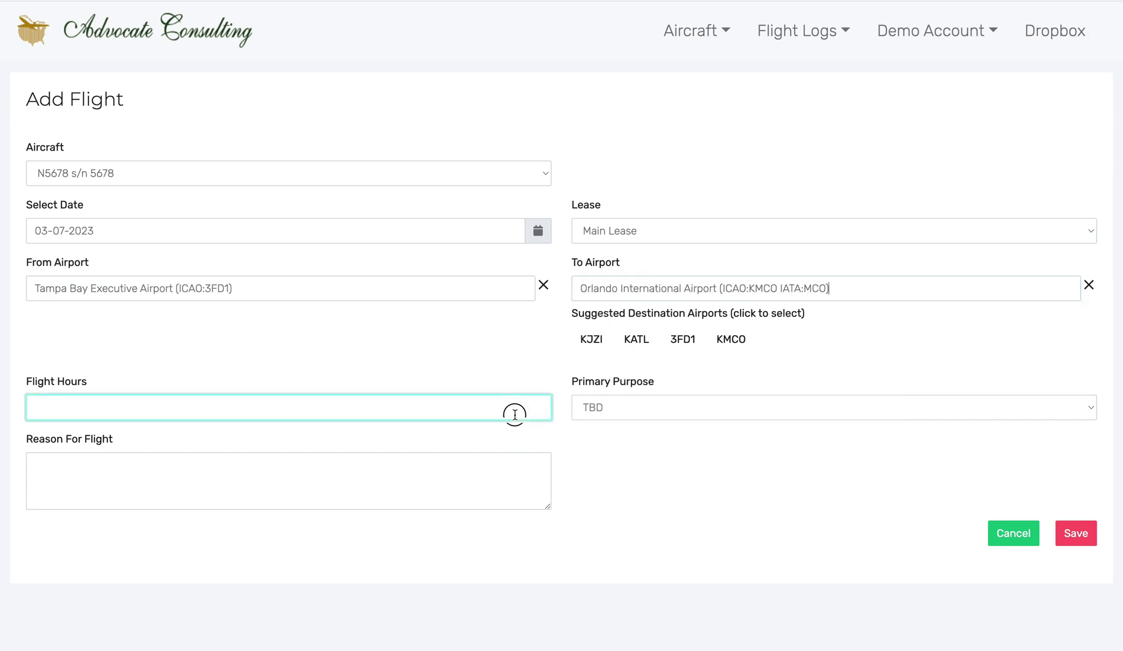
pyautogui.write('2')
pyautogui.click(658, 416)
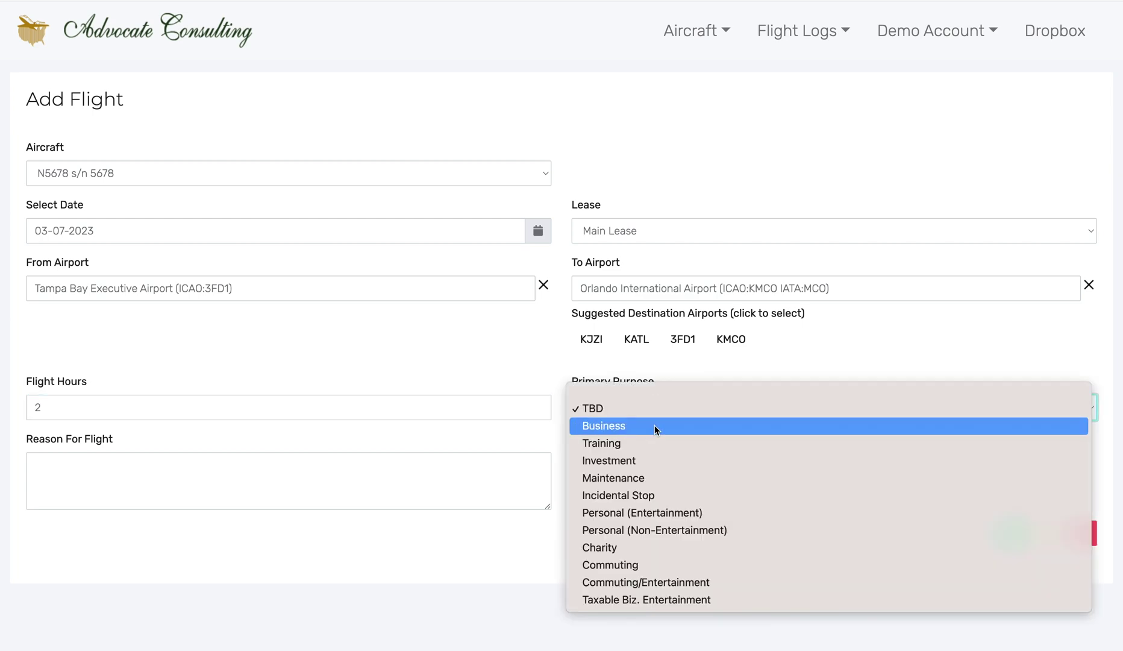
pyautogui.click(654, 425)
pyautogui.click(511, 461)
pyautogui.write('Attend')
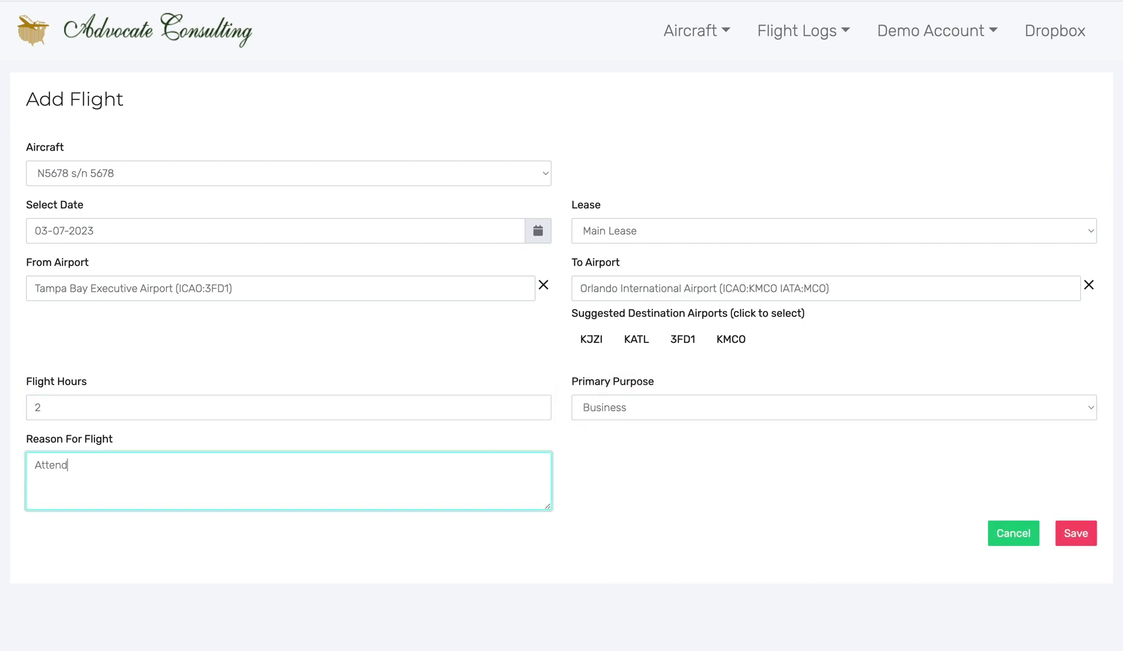
pyautogui.write(' a sales meeting')
pyautogui.click(1077, 537)
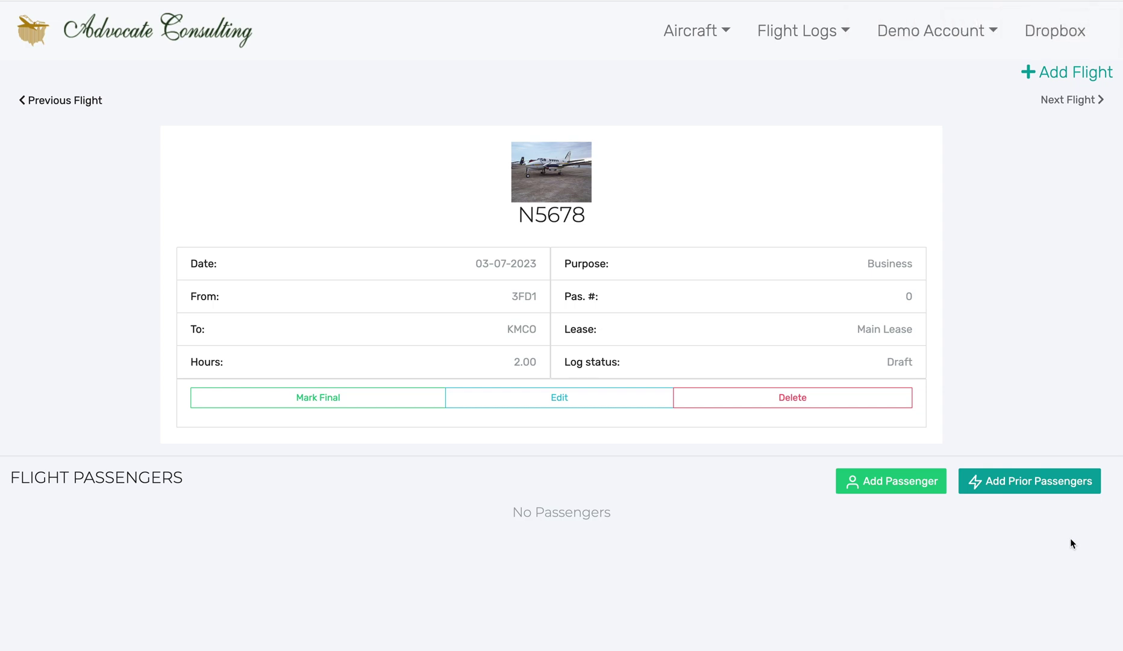
# Step: Add the existing W-2 employee passenger to the flight with Business activity at stop
pyautogui.click(893, 489)
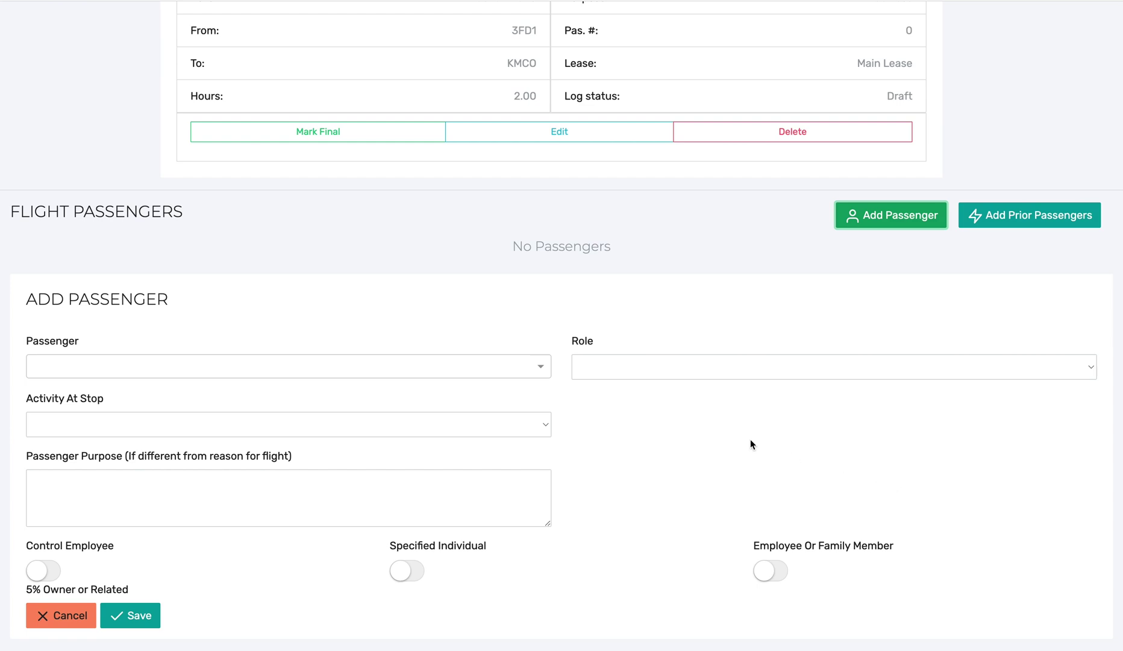
pyautogui.click(536, 367)
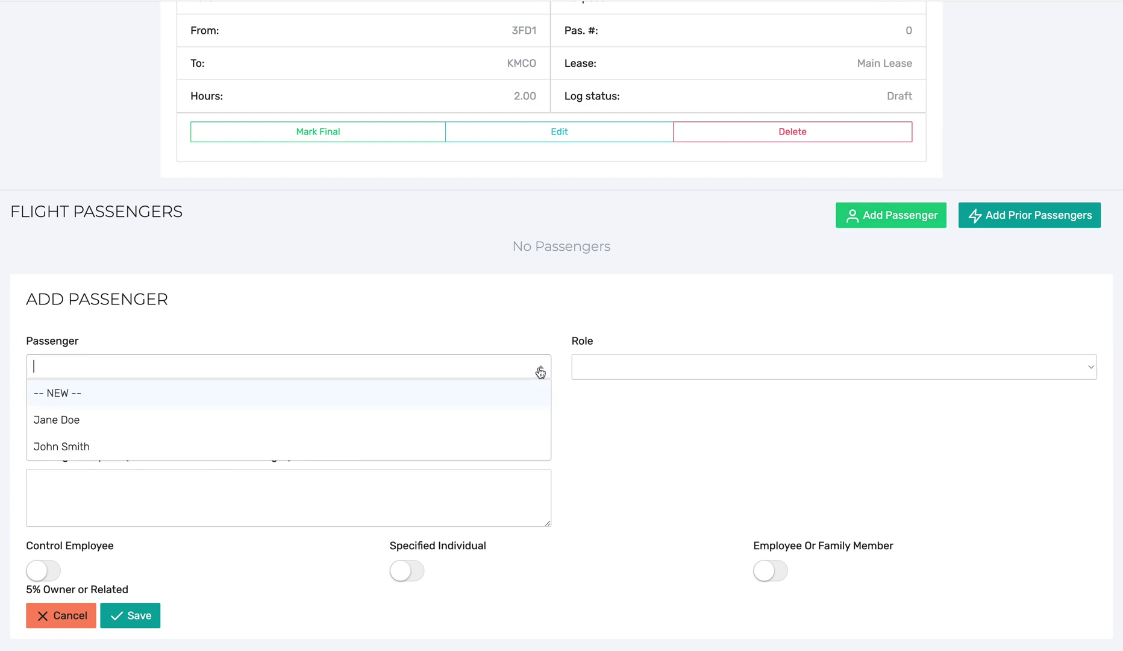
pyautogui.click(462, 446)
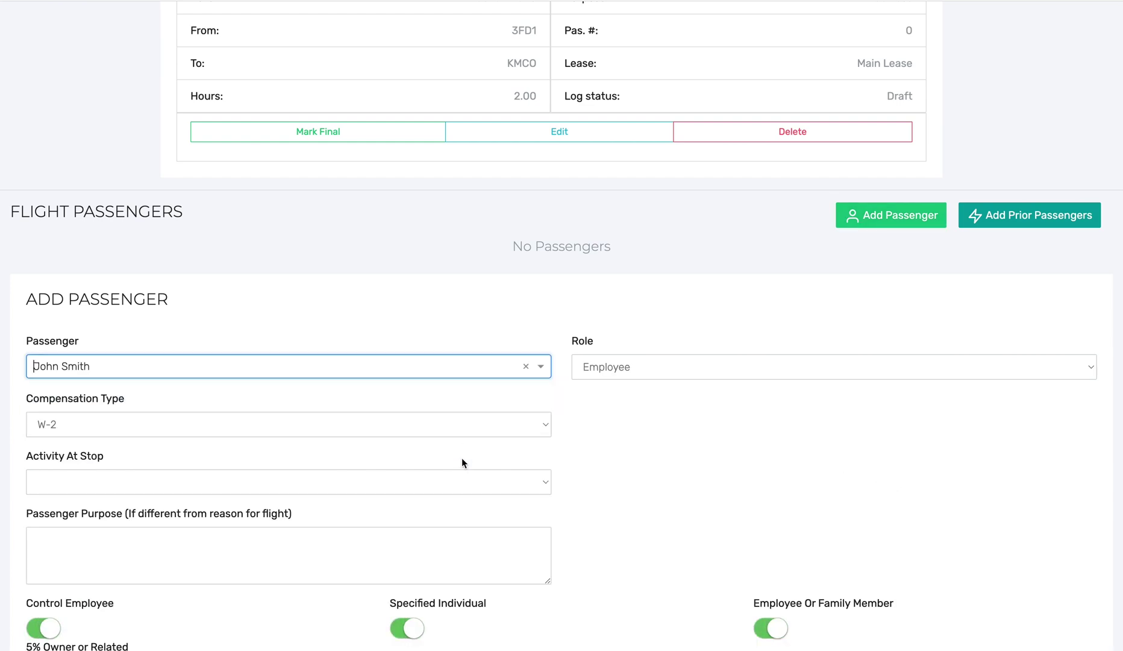
pyautogui.click(464, 485)
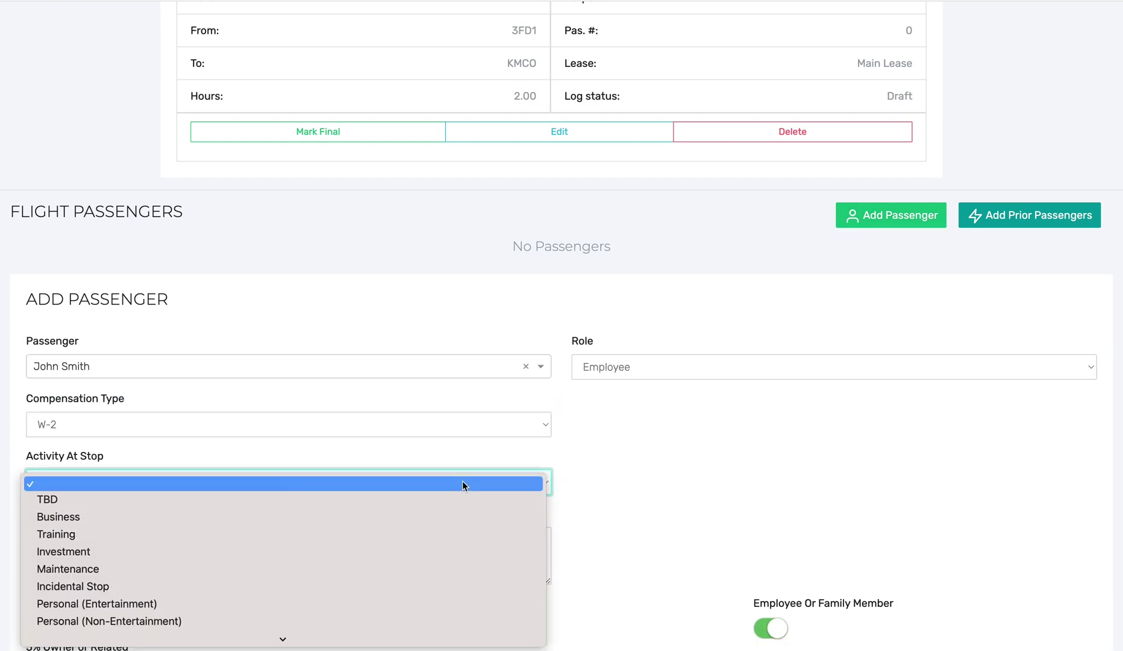
pyautogui.click(459, 522)
pyautogui.scroll(-1, 460, 519)
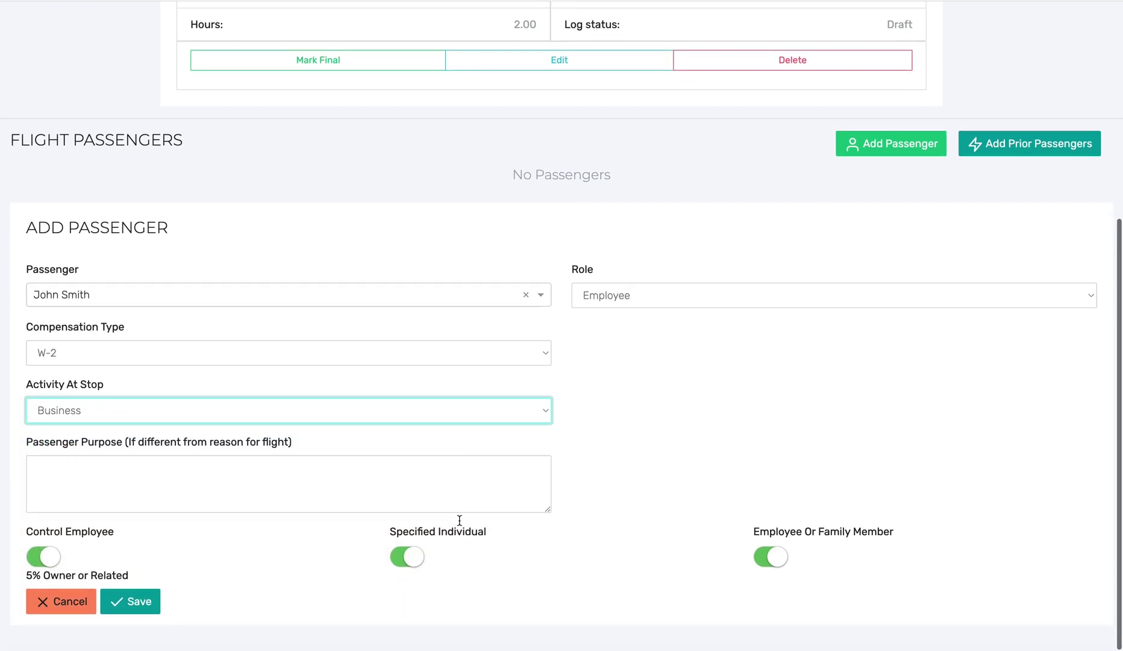
pyautogui.click(130, 615)
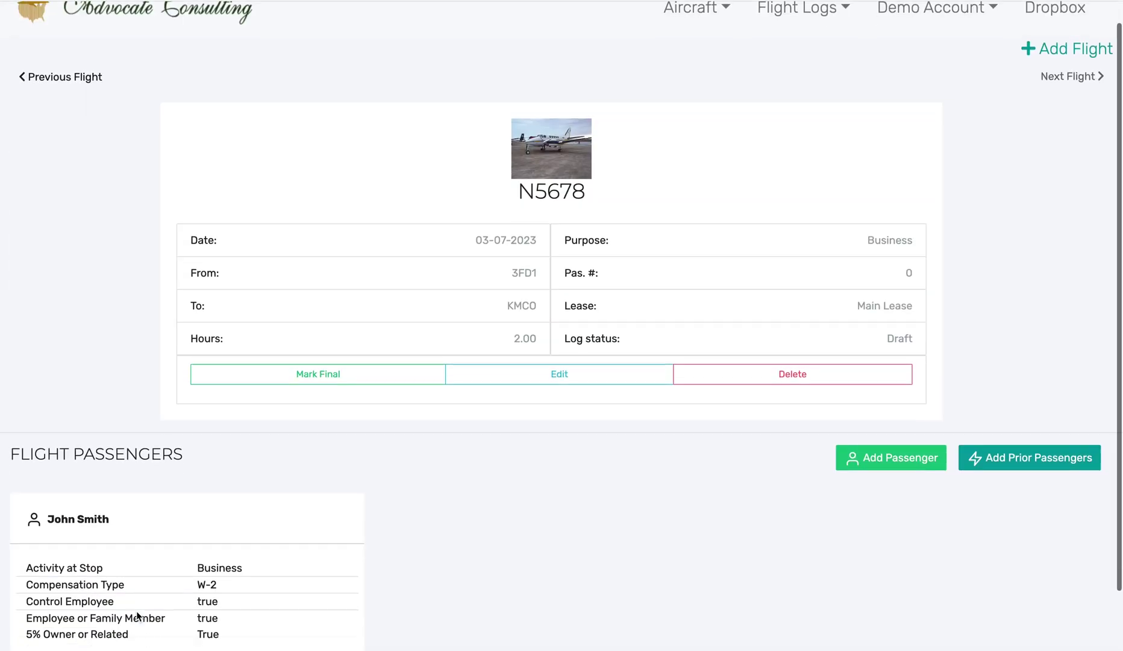
pyautogui.scroll(-1, 293, 585)
pyautogui.click(901, 412)
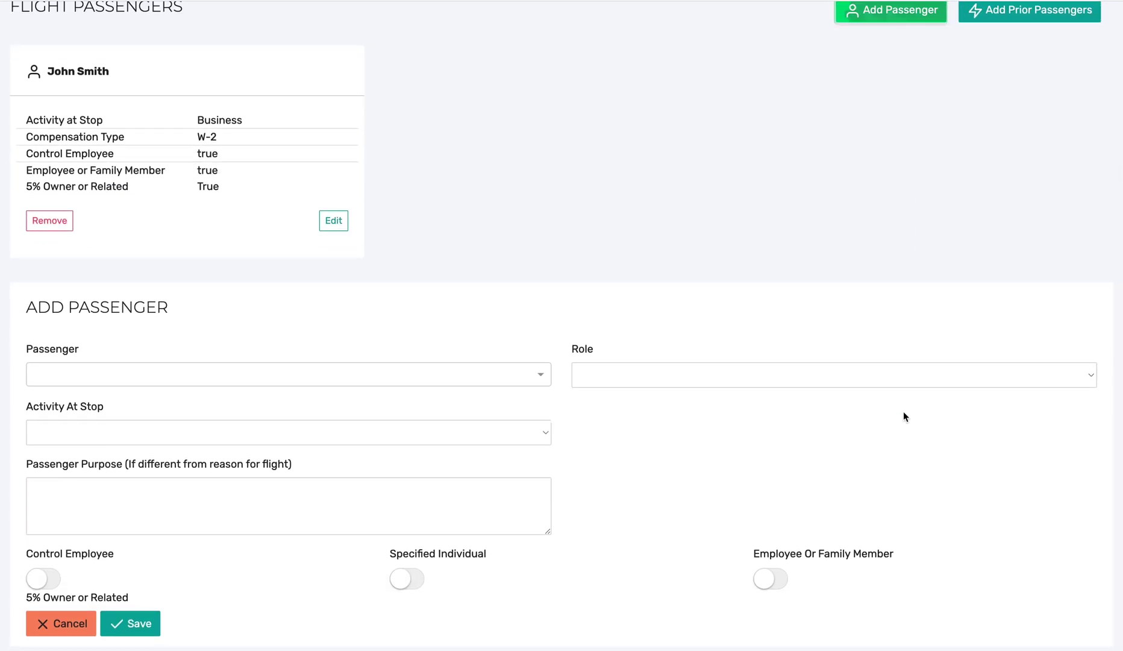
# Step: Create a new passenger as an Employee with W-2 compensation from the flight's passenger list
pyautogui.click(324, 378)
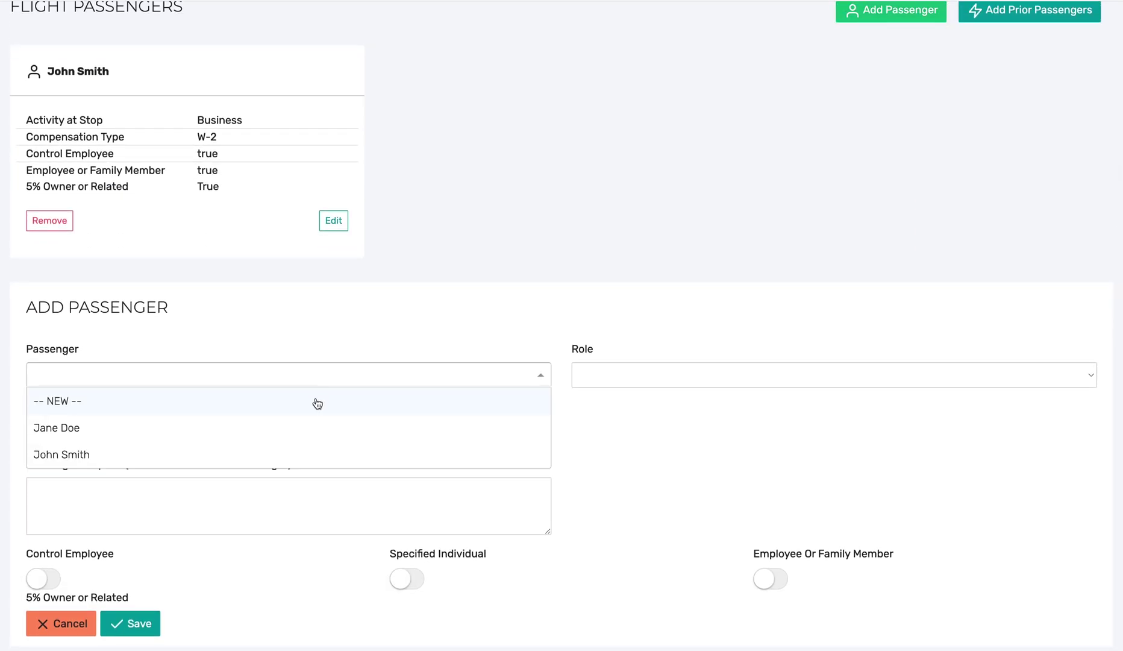
pyautogui.click(316, 400)
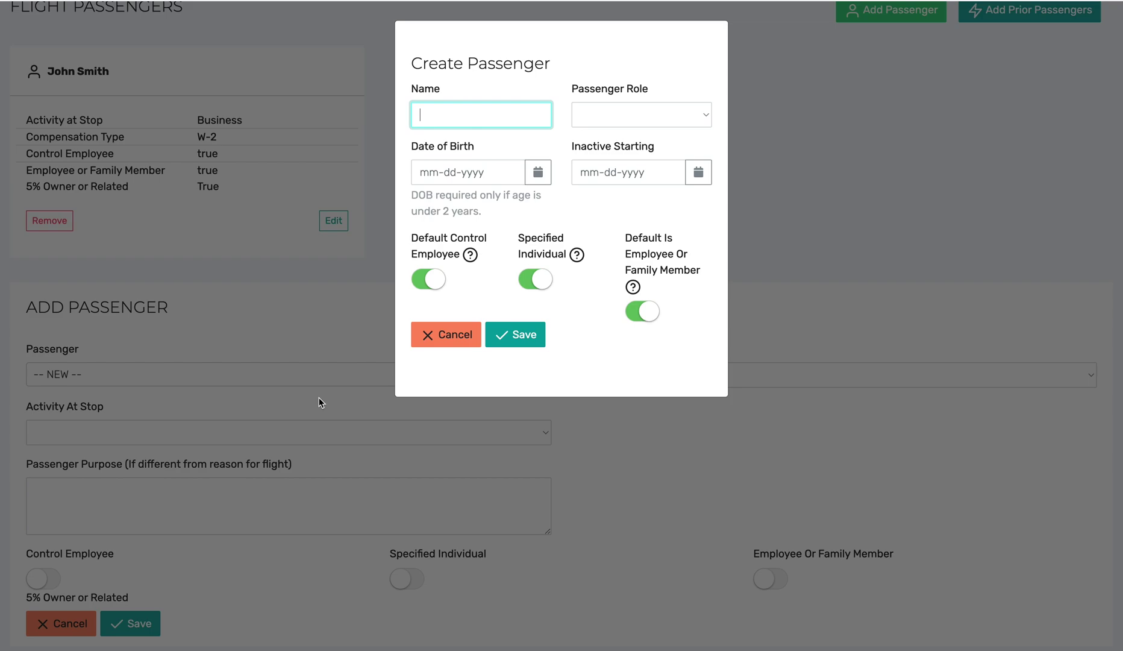
pyautogui.write('Ima Passenger')
pyautogui.click(605, 124)
pyautogui.click(612, 116)
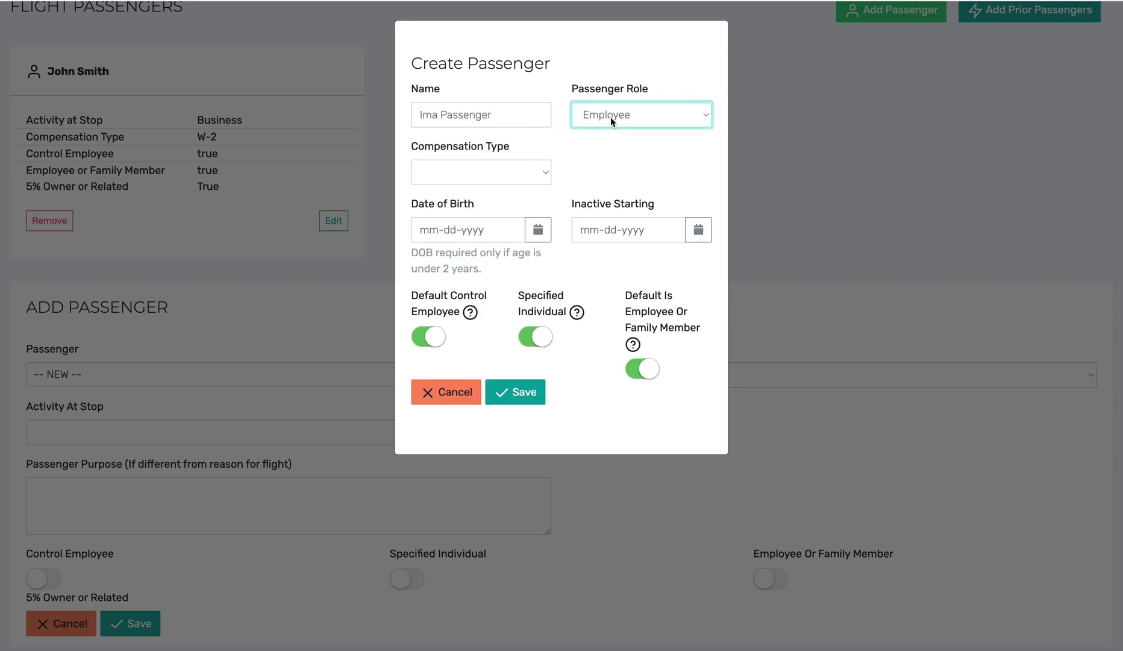
pyautogui.click(534, 174)
pyautogui.click(520, 191)
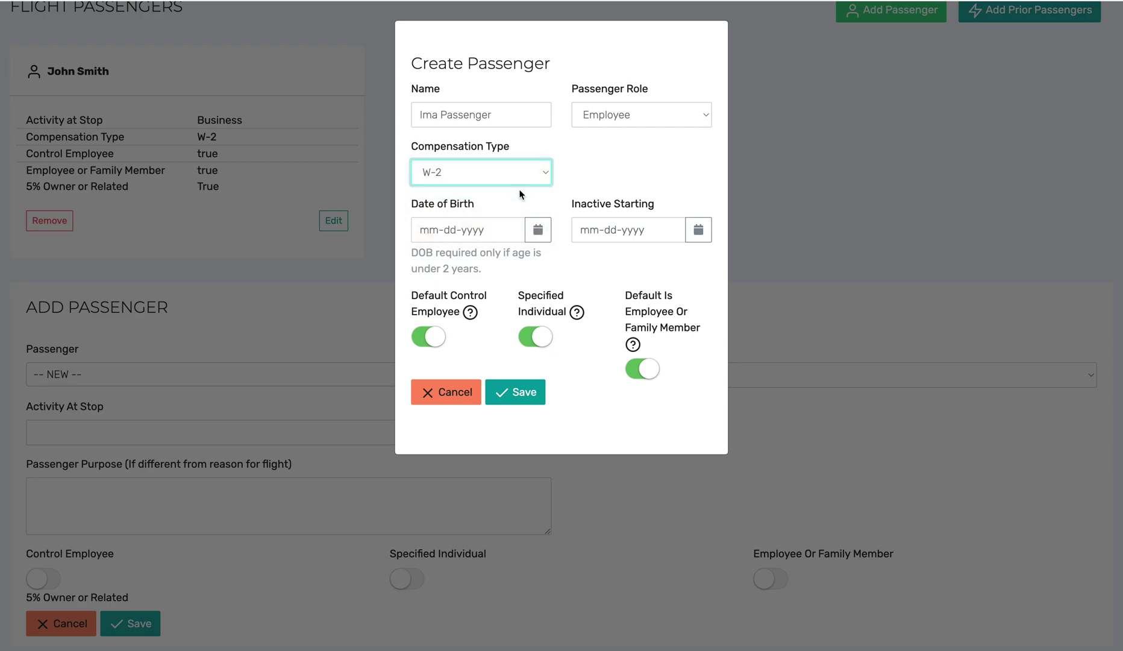
pyautogui.click(506, 392)
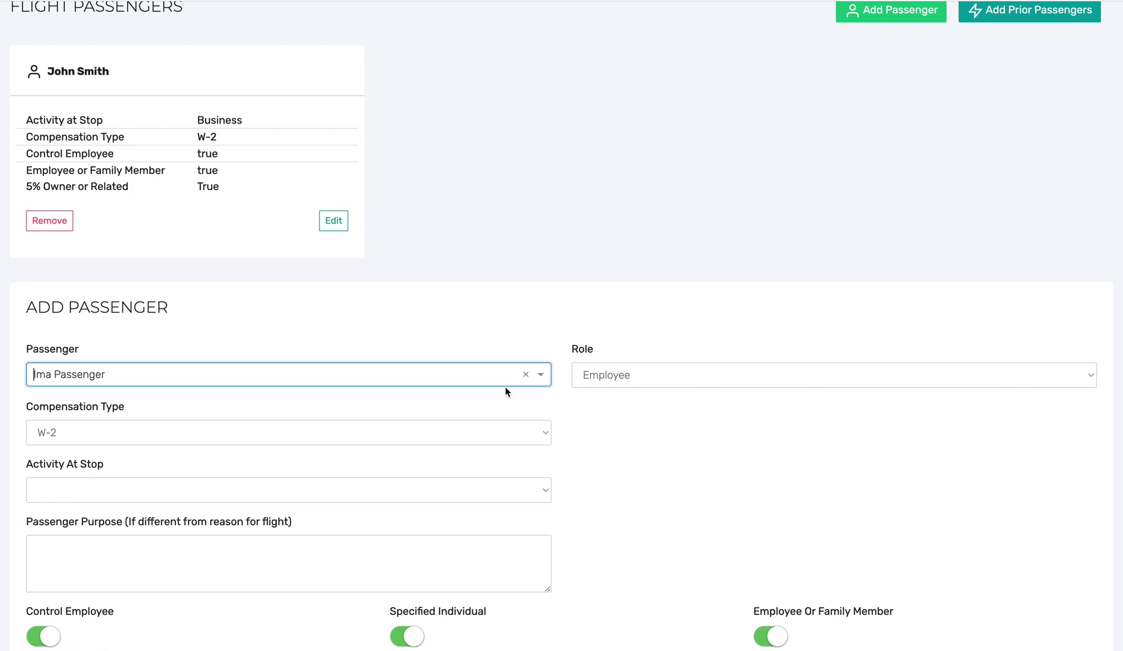
# Step: Save the new passenger onto the flight, setting activity at stop to Business
pyautogui.scroll(-1, 505, 391)
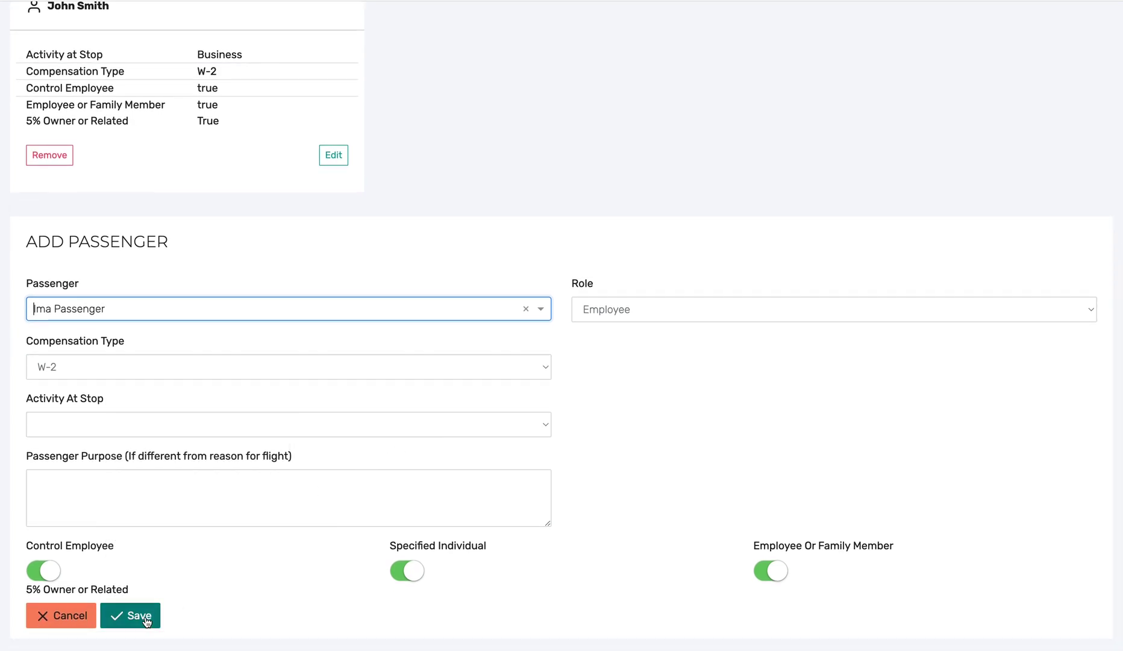
pyautogui.click(146, 620)
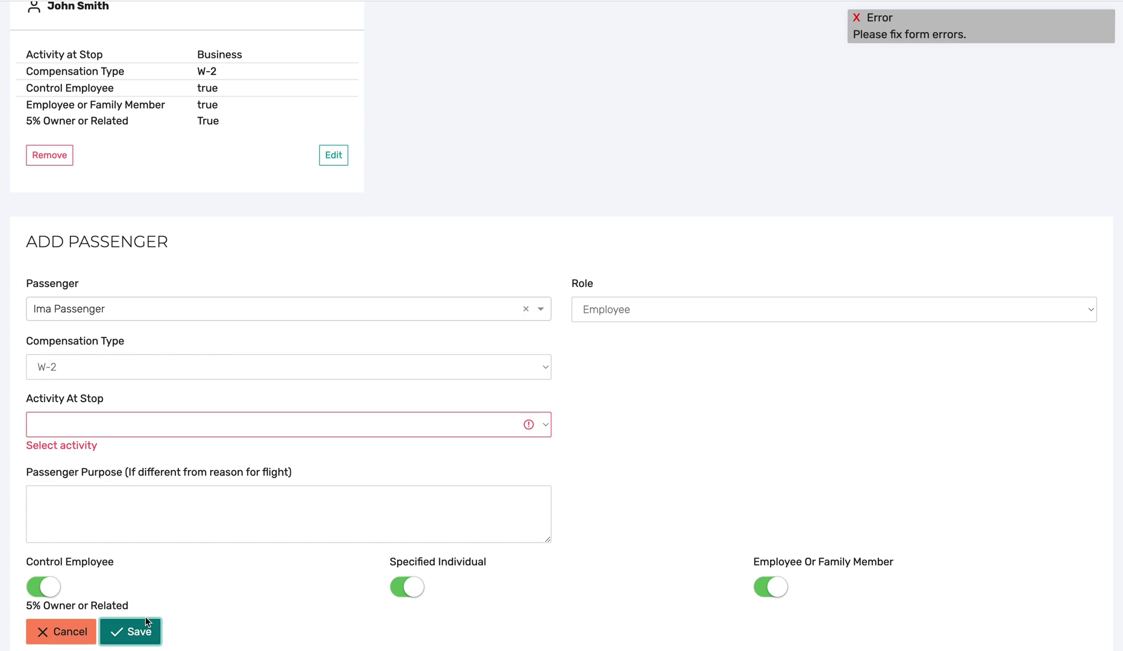
pyautogui.click(343, 428)
pyautogui.click(331, 459)
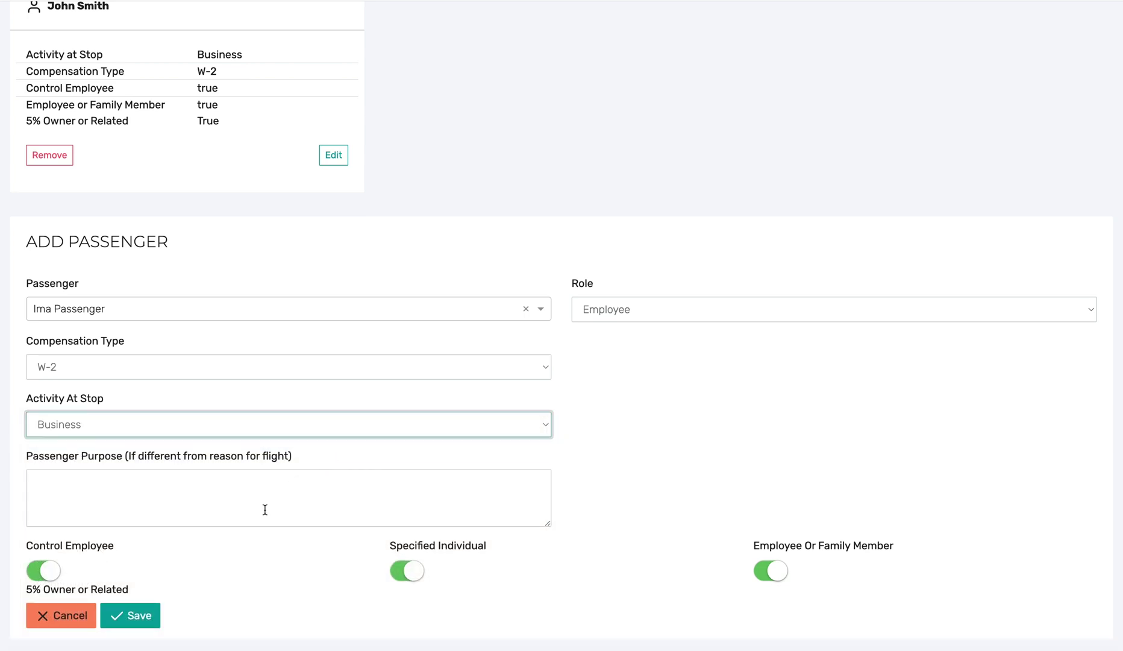
pyautogui.click(137, 617)
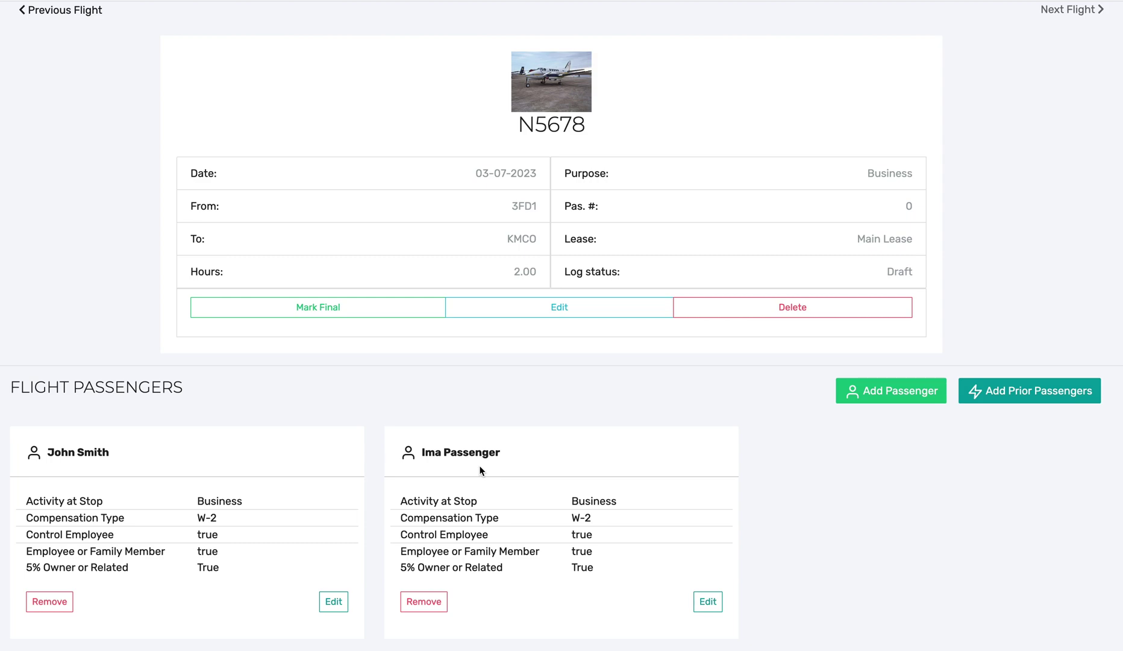
# Step: Open the N5678 s/n 5678 flight log and sort flights by date, newest first
pyautogui.scroll(3, 479, 465)
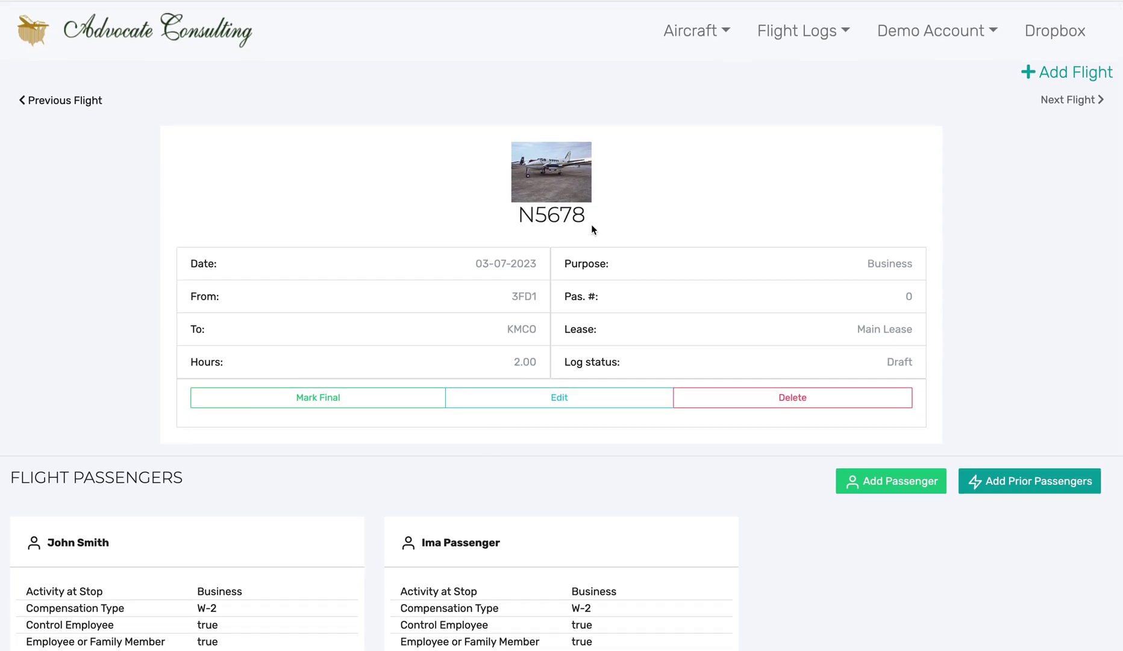
pyautogui.click(722, 34)
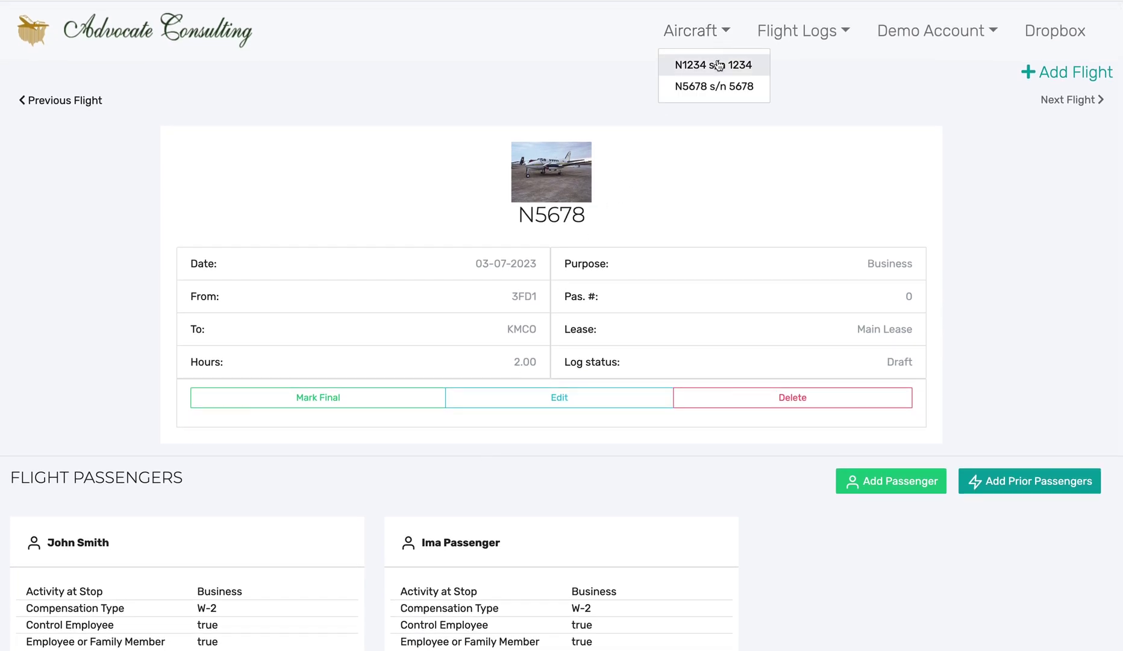
pyautogui.click(830, 27)
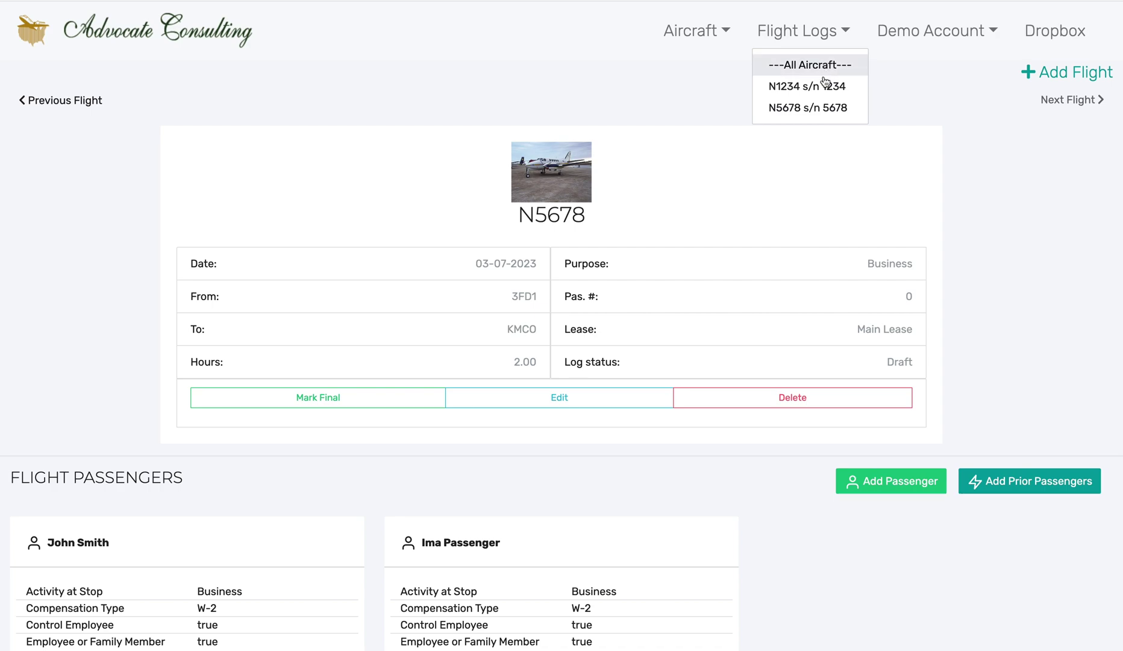
pyautogui.click(824, 113)
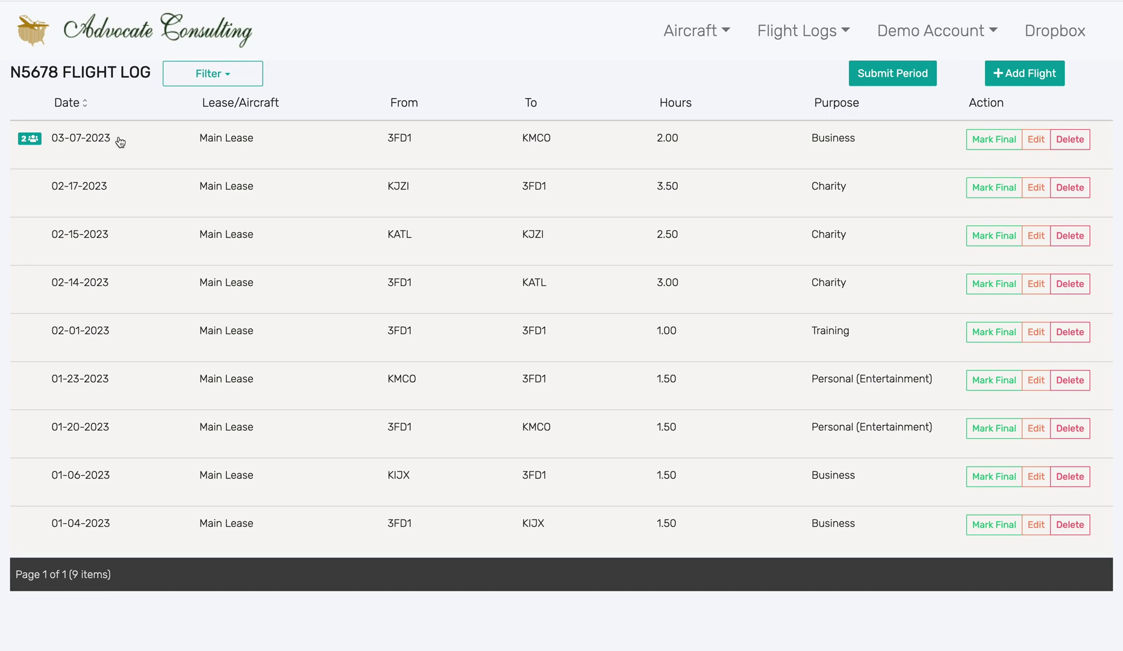
pyautogui.click(88, 104)
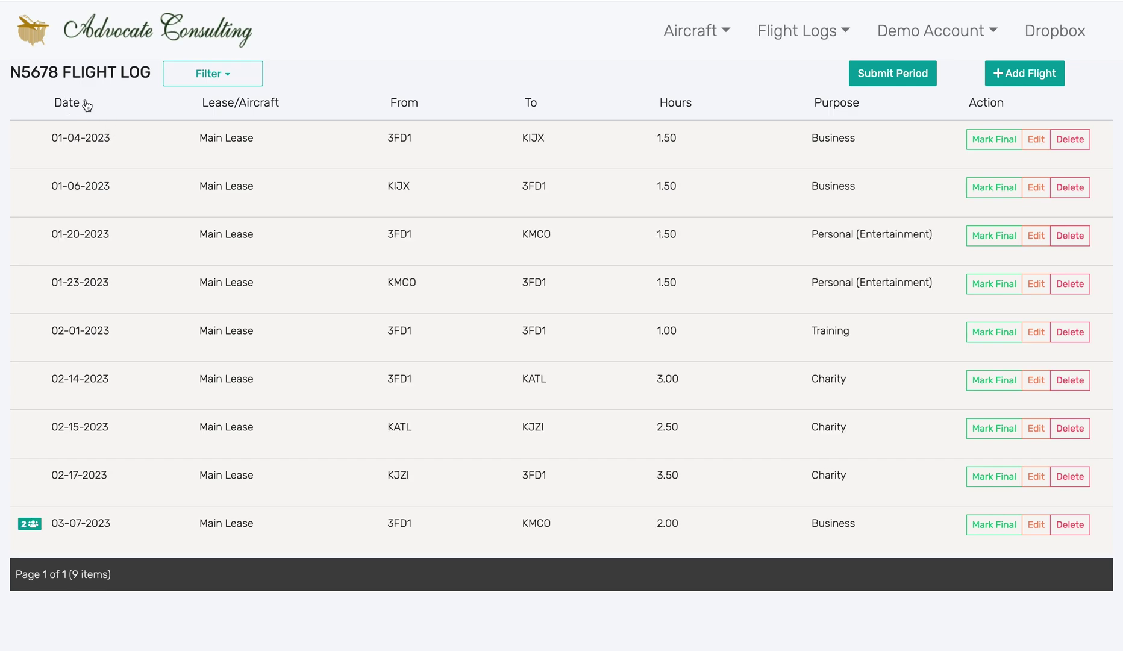
pyautogui.click(86, 107)
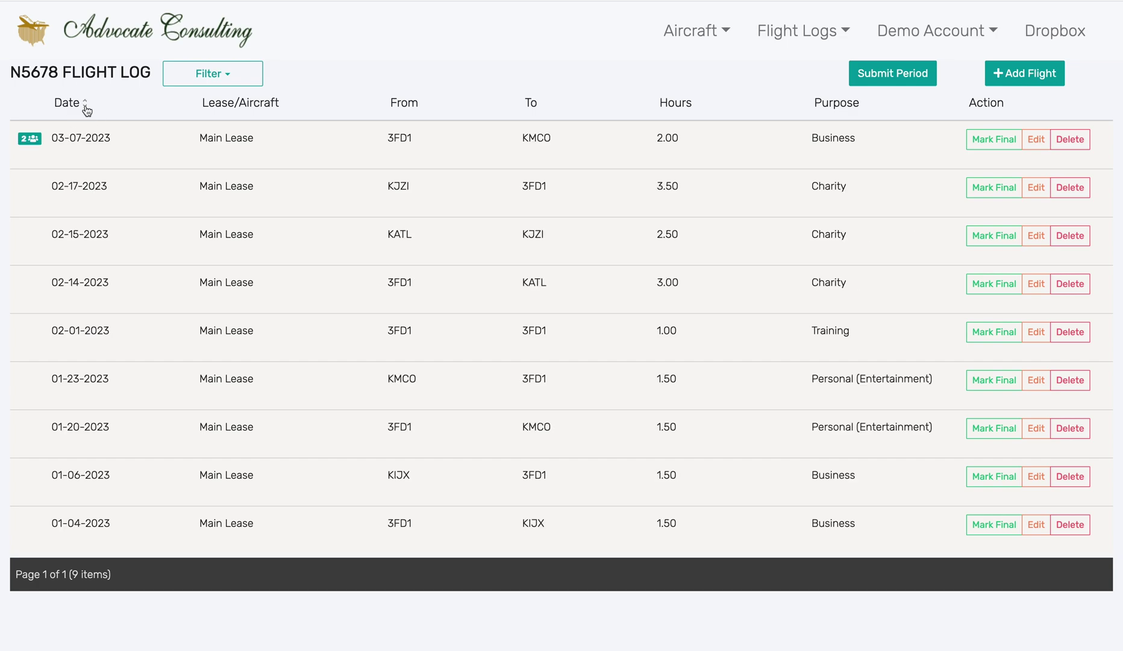
# Step: Check the aircraft filter stays on N5678, then expand the 03-07-2023 flight's passengers
pyautogui.click(233, 77)
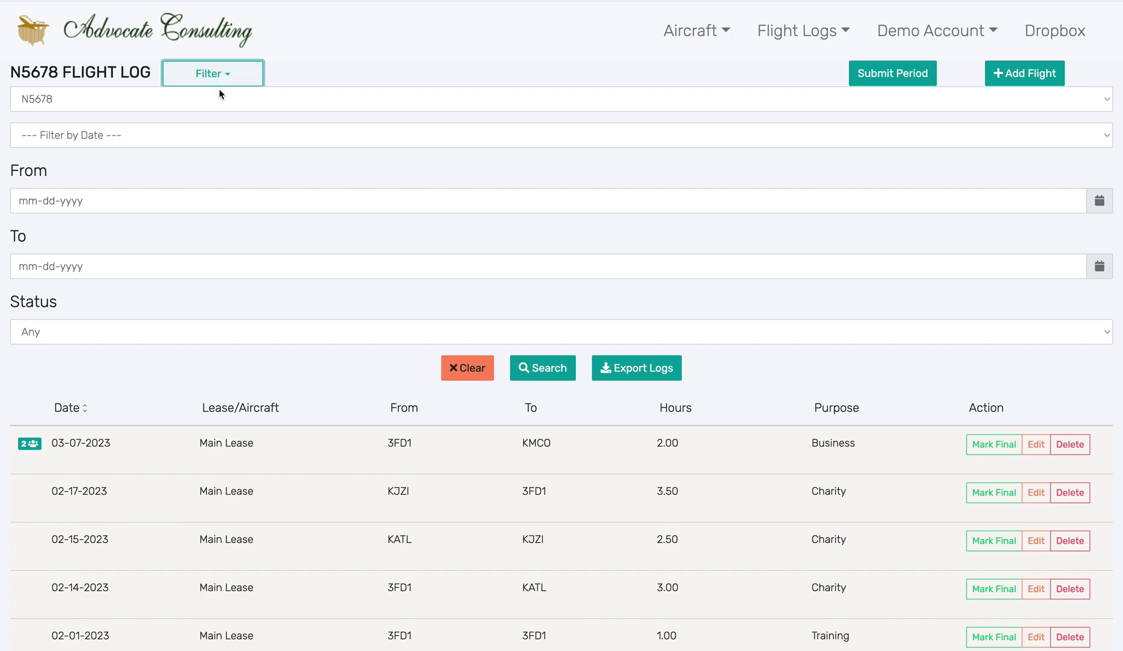
pyautogui.click(222, 98)
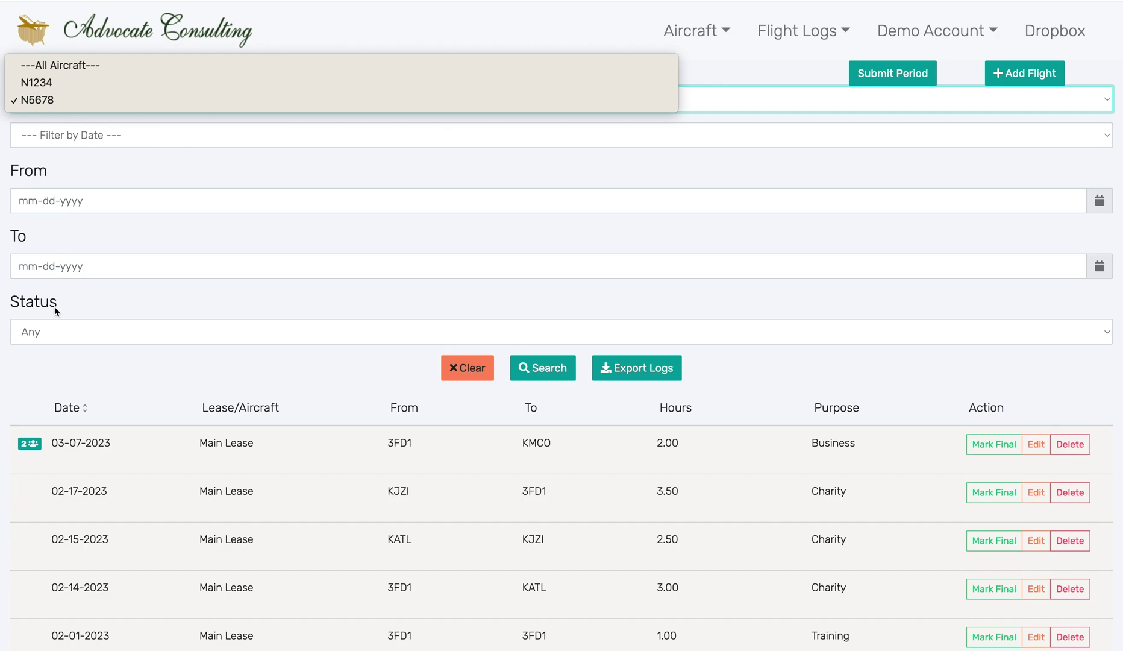
pyautogui.click(227, 114)
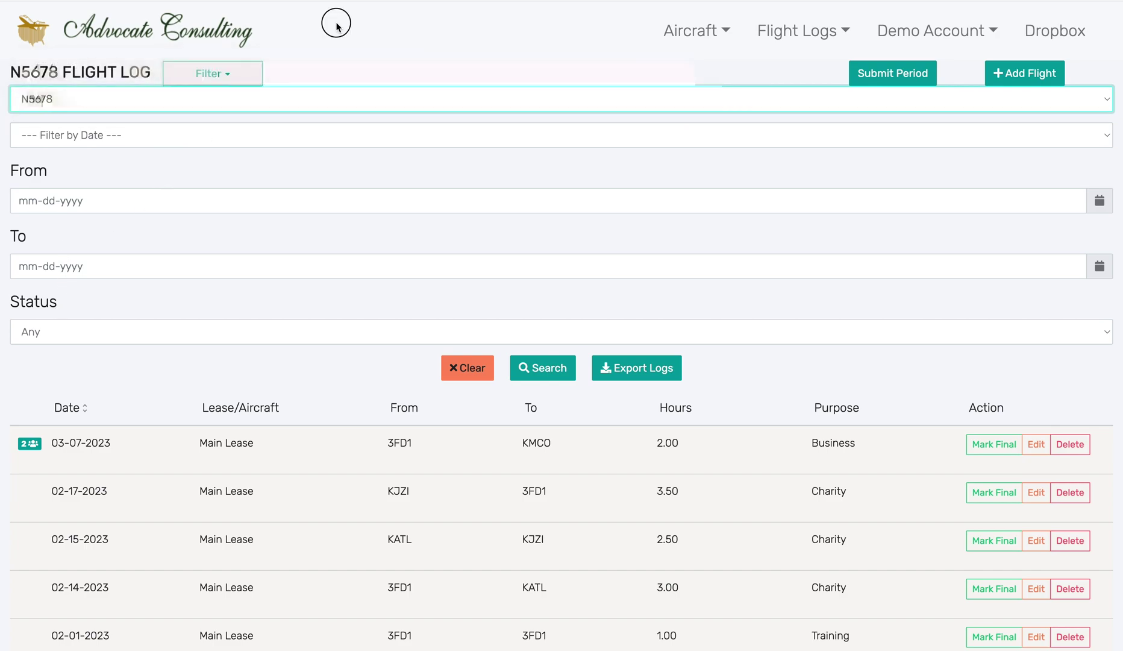
pyautogui.click(33, 140)
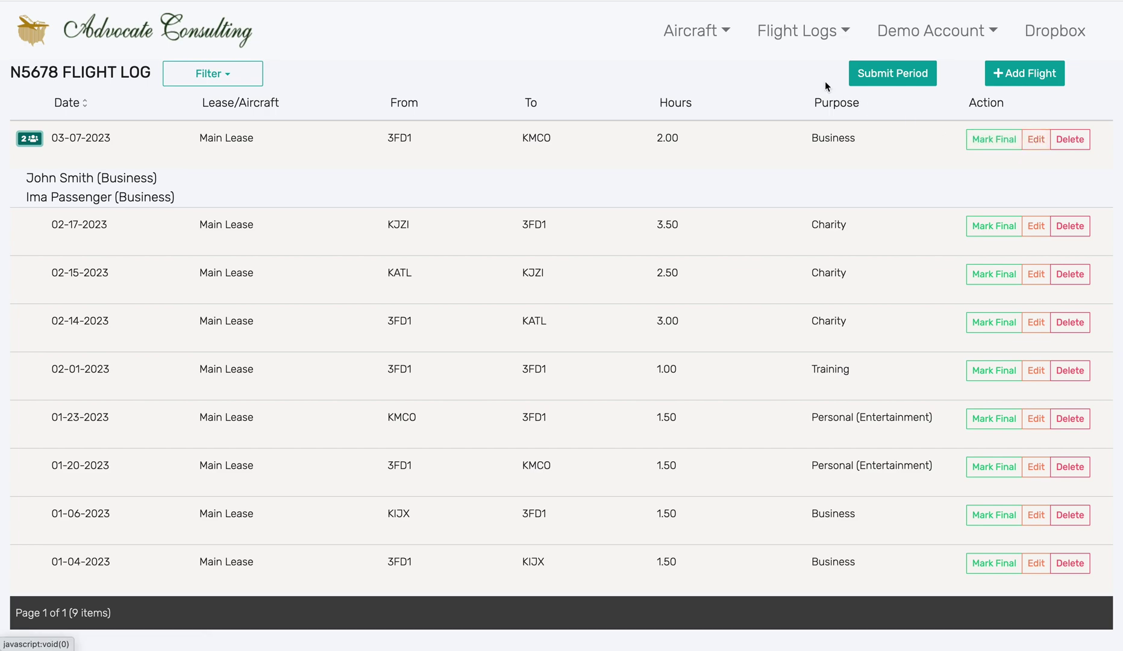
# Step: Return to the N5678 aircraft page and view its Customize tab's optional log fields
pyautogui.click(731, 35)
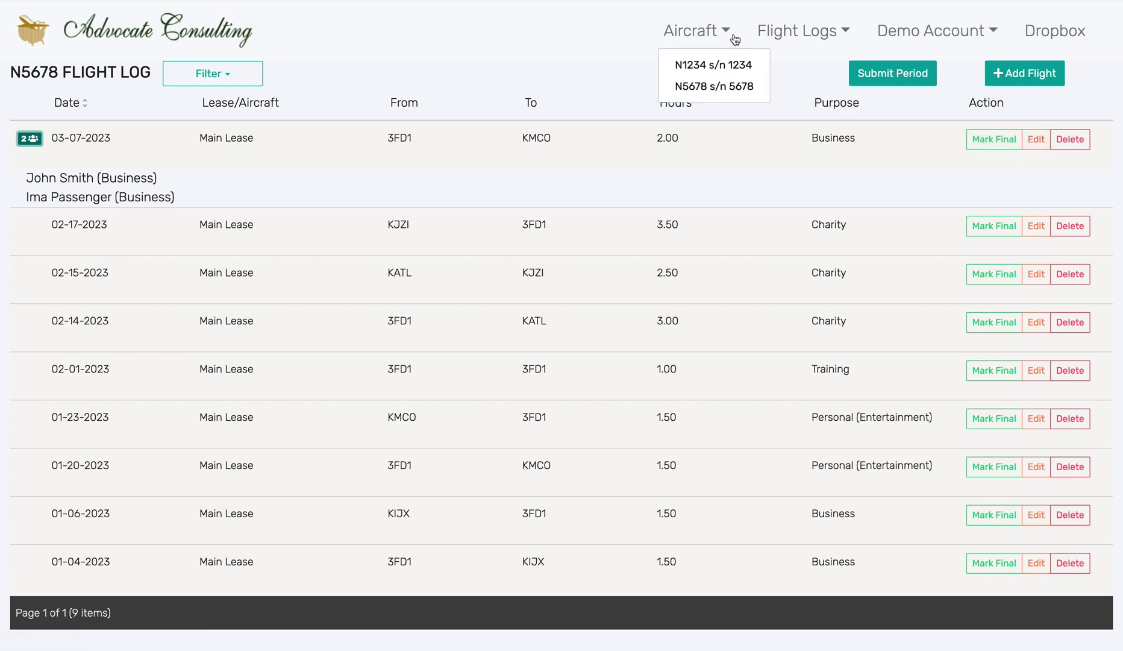
pyautogui.click(721, 85)
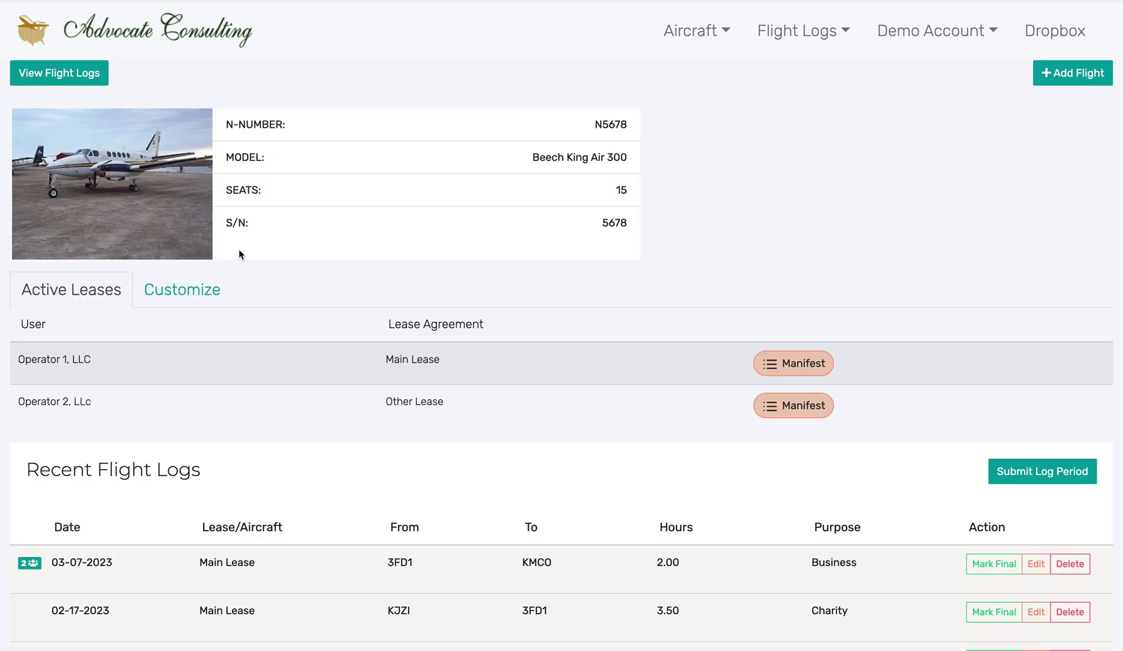
pyautogui.click(208, 290)
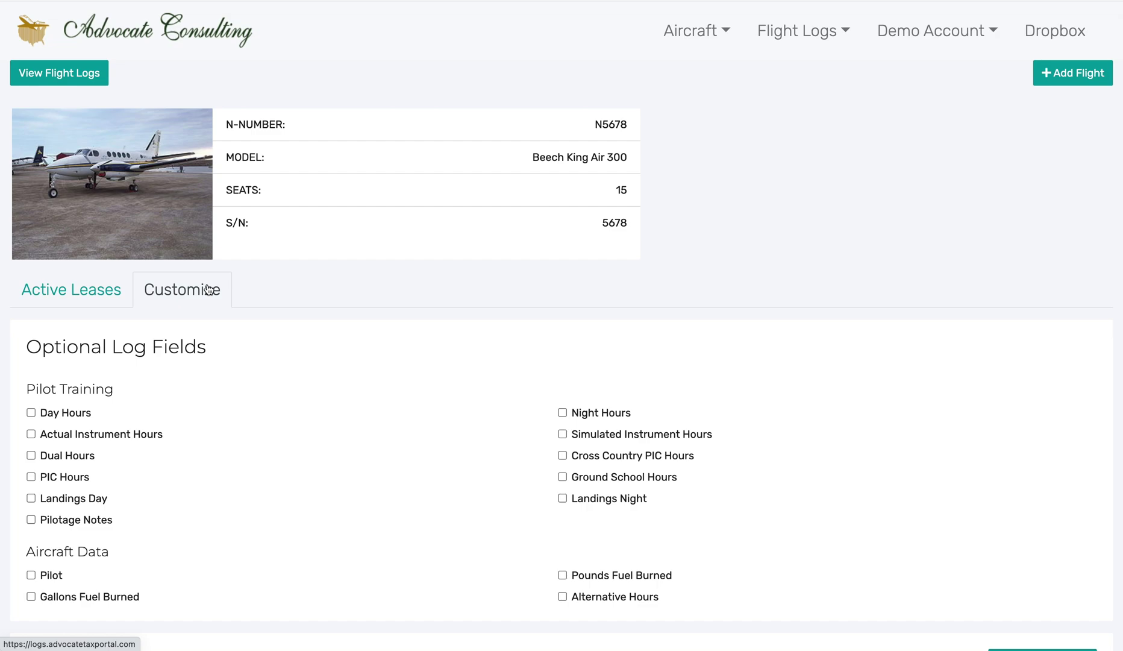
pyautogui.scroll(-2, 208, 289)
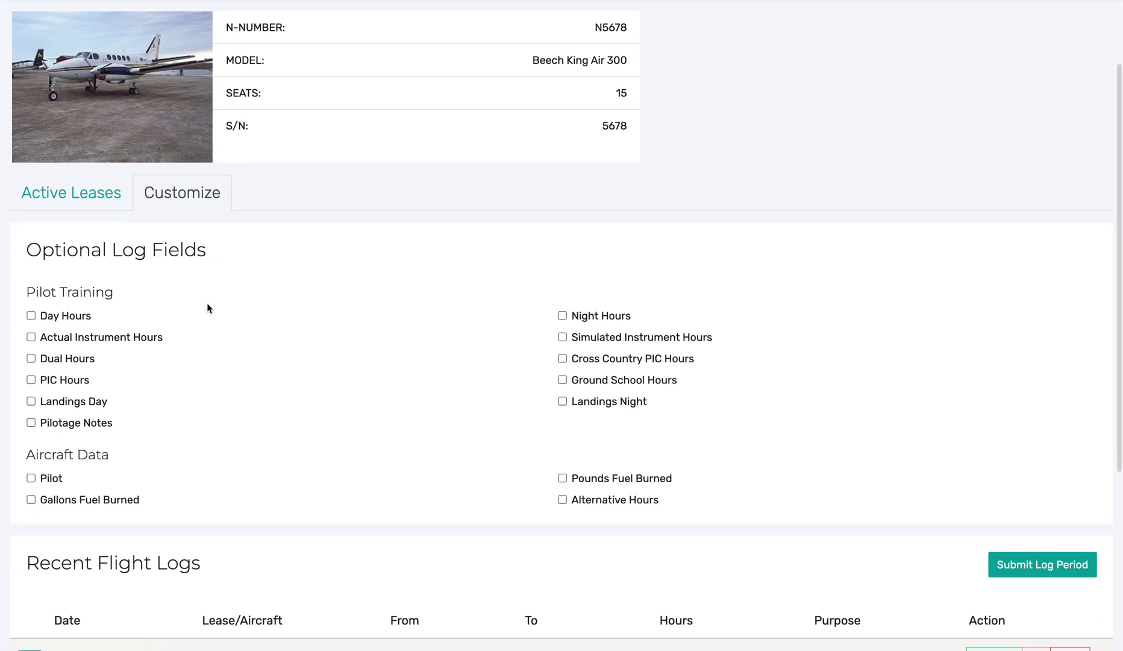